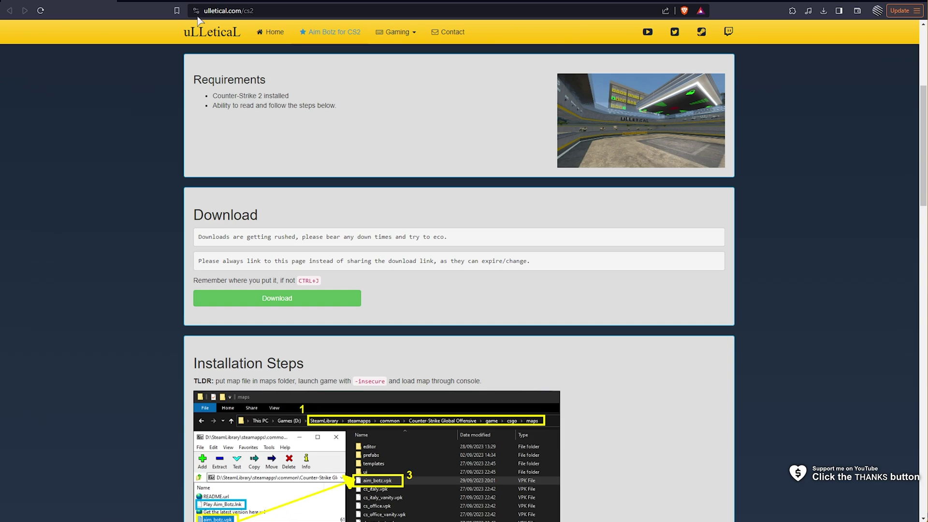
# Open aimbotz.com and show the page in full screen
pyautogui.click(235, 10)
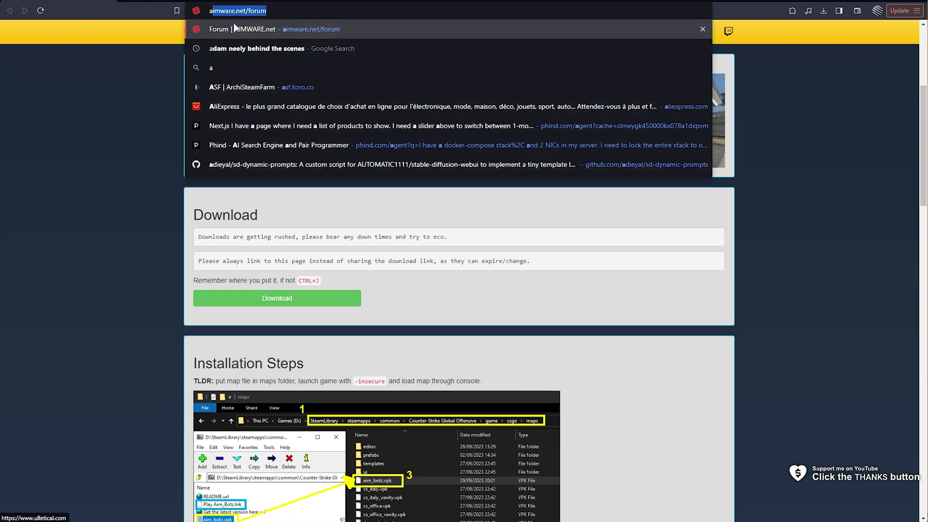
pyautogui.write('aimbotz.com')
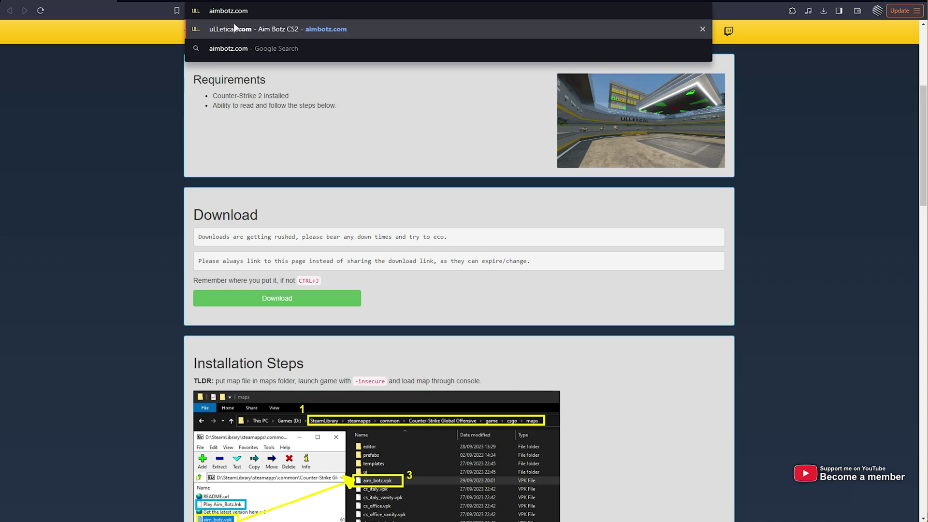
pyautogui.click(234, 29)
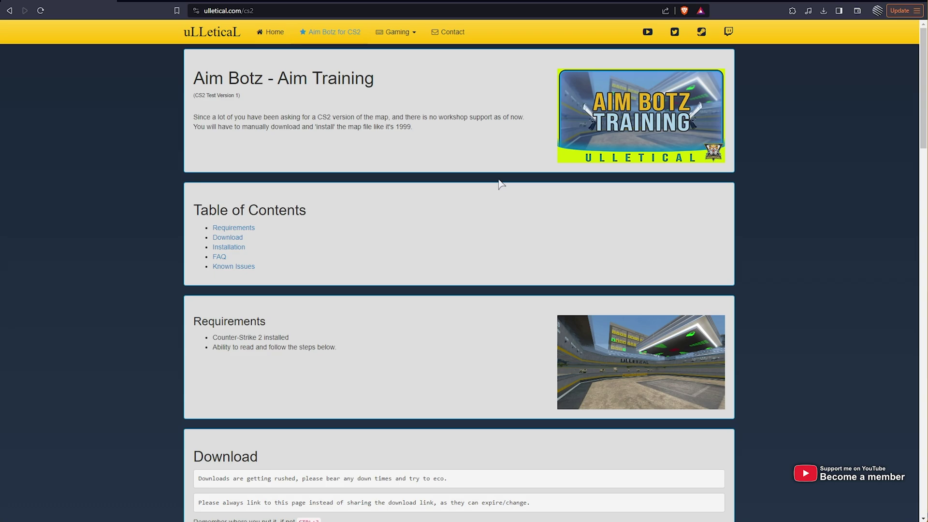
pyautogui.press('F11')
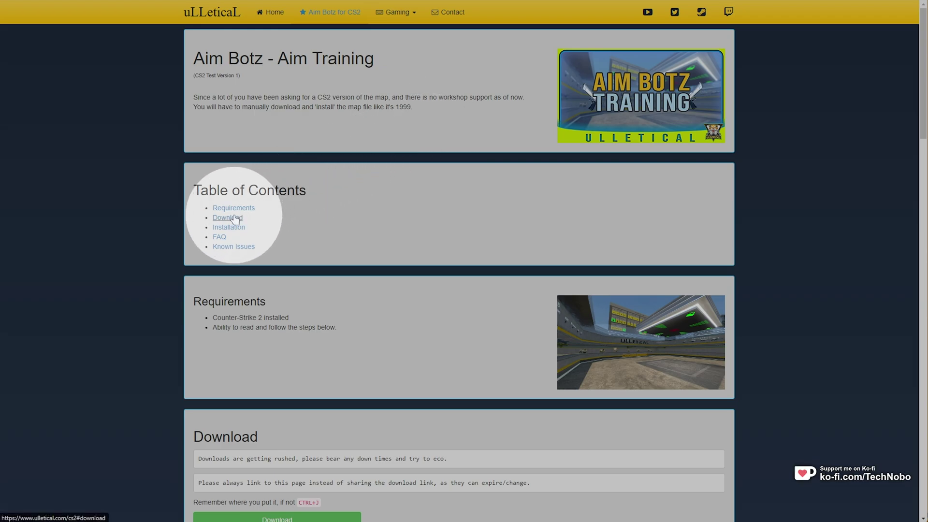
# Download the aim_botz_2023-09-29_2014.7z map archive from the page's download section using the free slow-speed (1MB/s) option
pyautogui.click(234, 219)
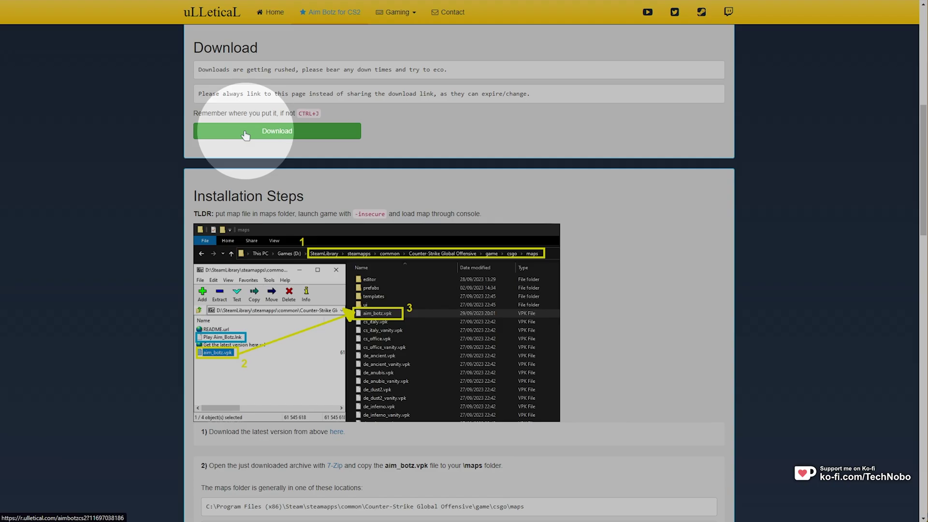
pyautogui.click(246, 134)
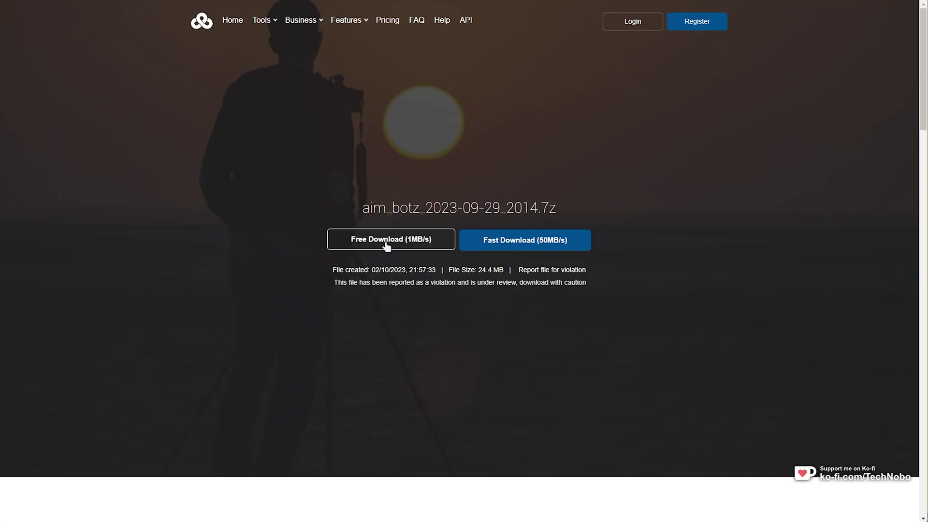
pyautogui.click(414, 242)
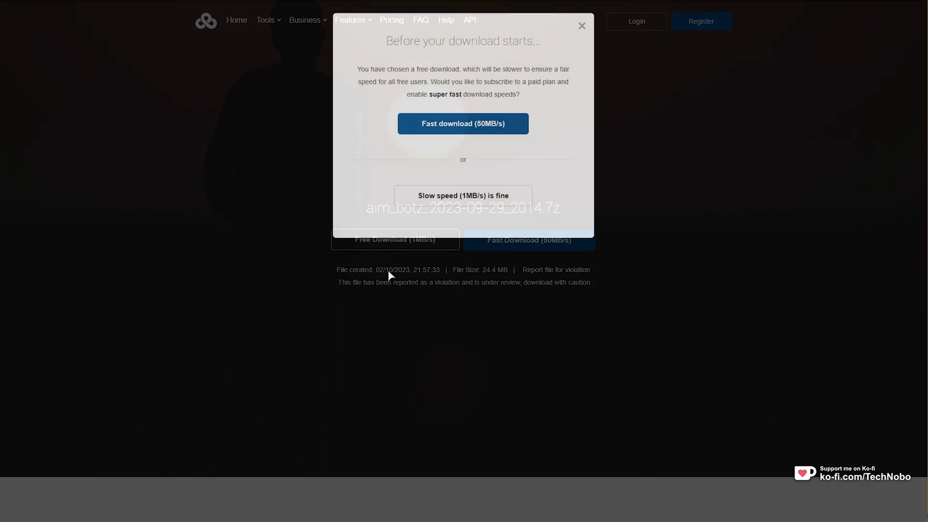
pyautogui.click(483, 196)
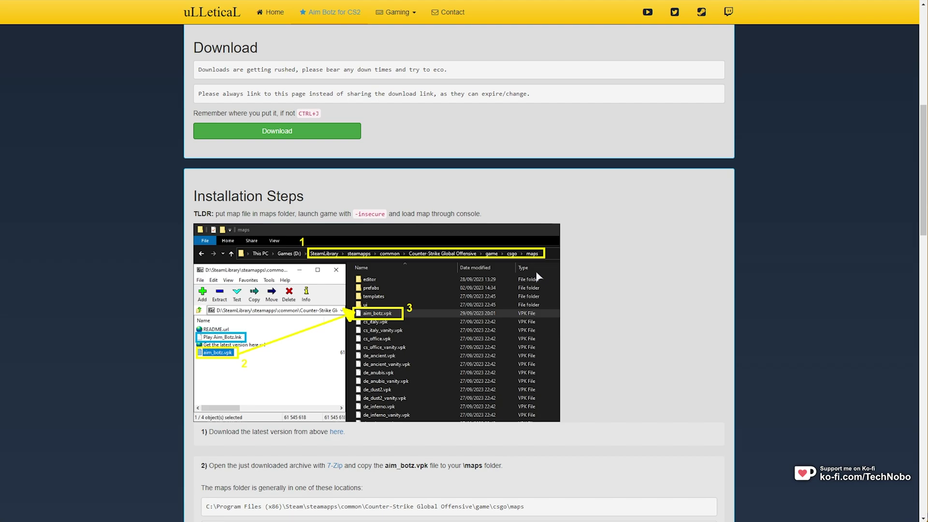
# Examine the developer's pinned "Aim Botz for CS2" post in the Steam Workshop discussions for the aimbotz.com link
pyautogui.scroll(1, 500, 259)
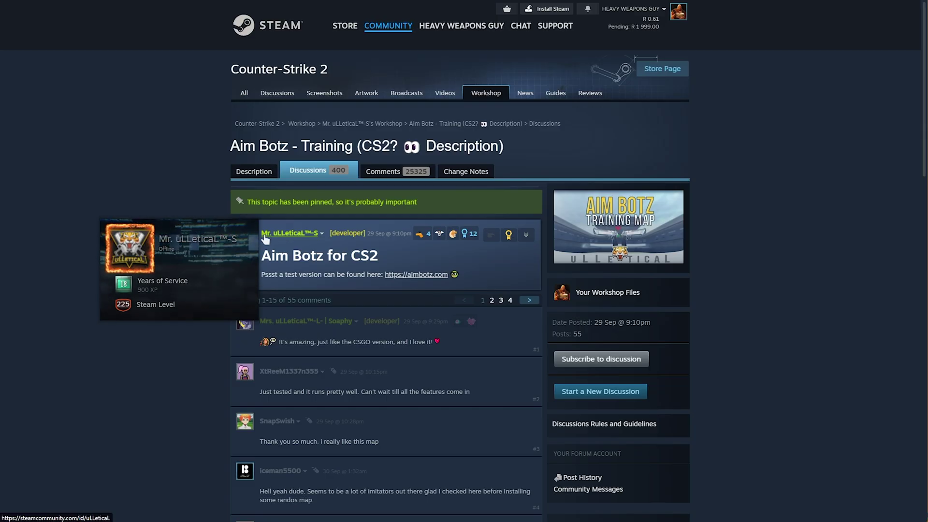
pyautogui.moveTo(294, 234)
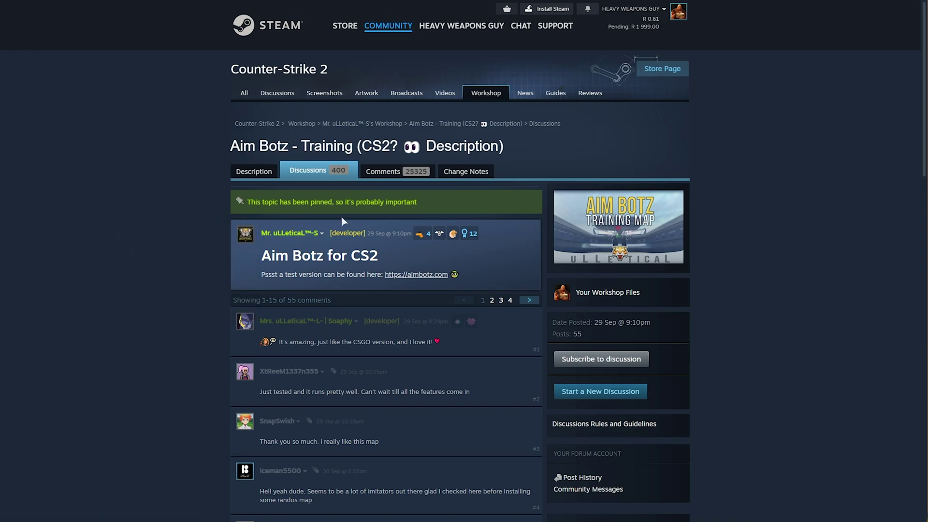
pyautogui.tripleClick(355, 256)
pyautogui.moveTo(261, 274); pyautogui.dragTo(468, 274)
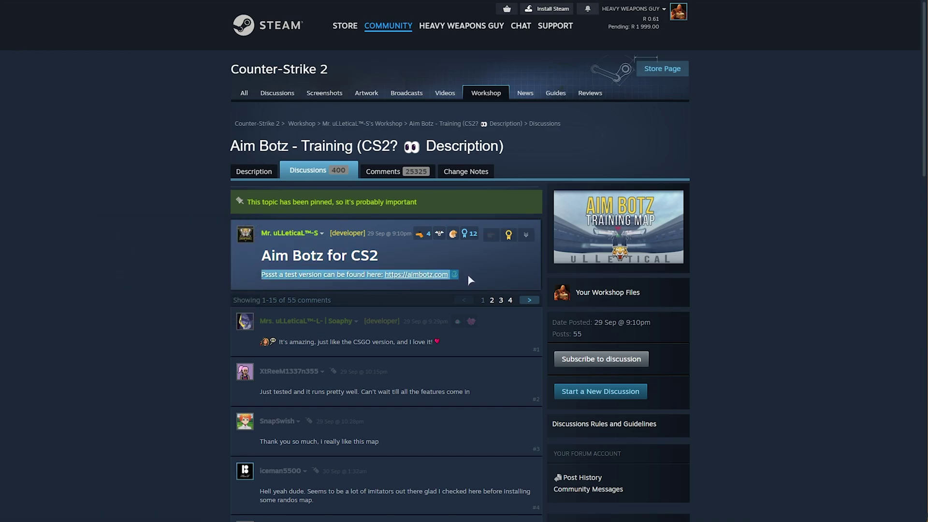
pyautogui.click(468, 274)
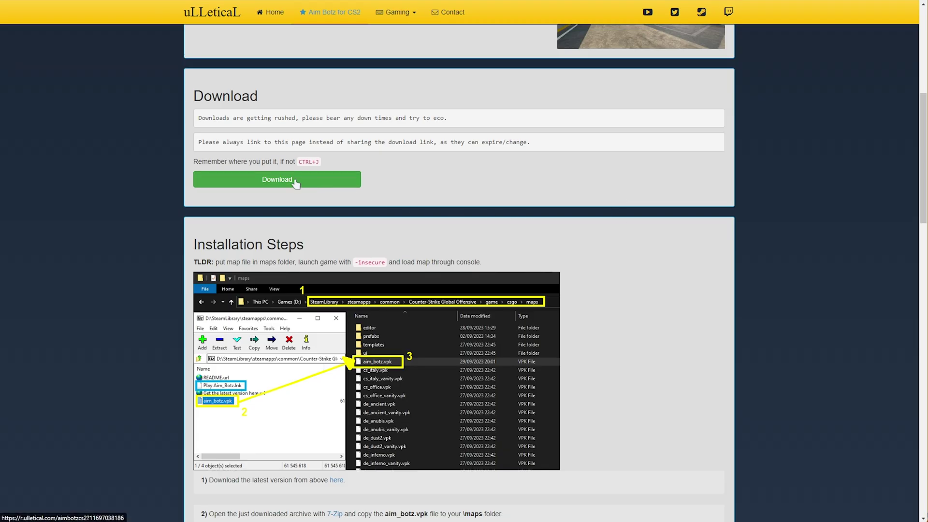
# Search the map's download page for mentions of the -insecure launch option
pyautogui.scroll(-2, 545, 157)
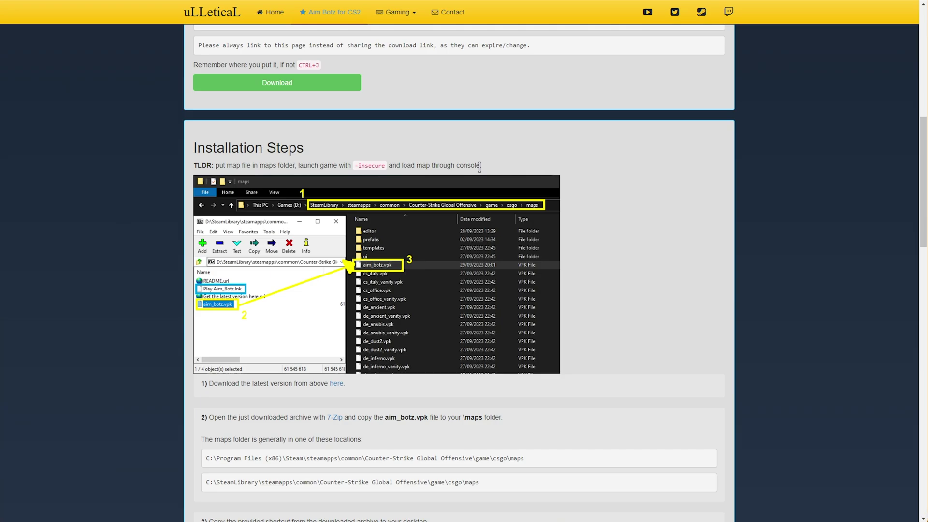
pyautogui.doubleClick(362, 171)
pyautogui.hotkey('ctrl', 'f')
# Read the FAQ answers on the -insecure launch option and the short summary under Installation Steps
pyautogui.scroll(-10, 553, 282)
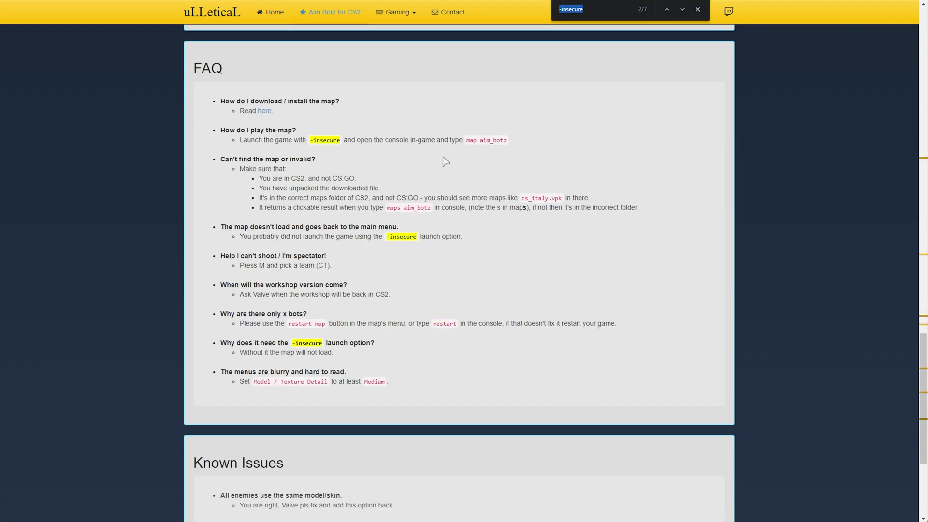
pyautogui.tripleClick(289, 352)
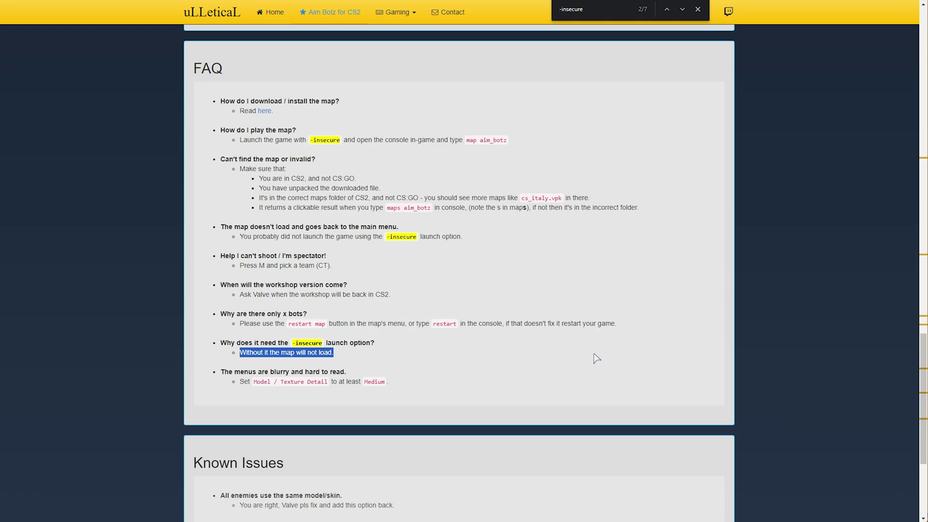
pyautogui.click(430, 197)
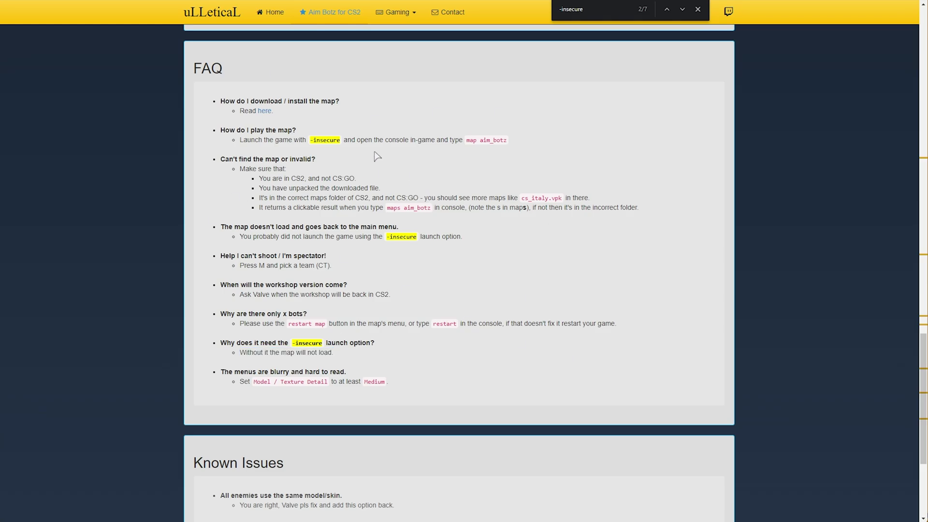
pyautogui.press('Escape')
pyautogui.moveTo(337, 103); pyautogui.dragTo(570, 367)
pyautogui.click(596, 406)
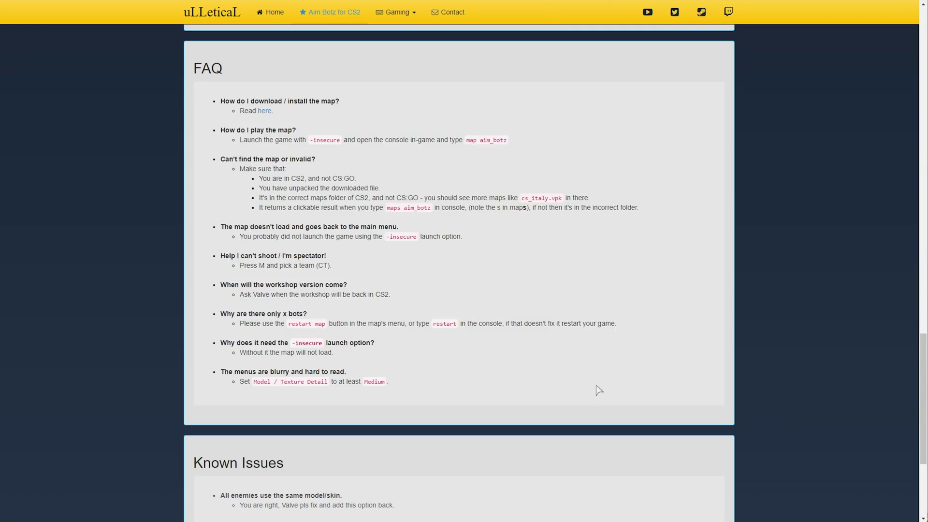
pyautogui.moveTo(484, 164); pyautogui.dragTo(224, 165)
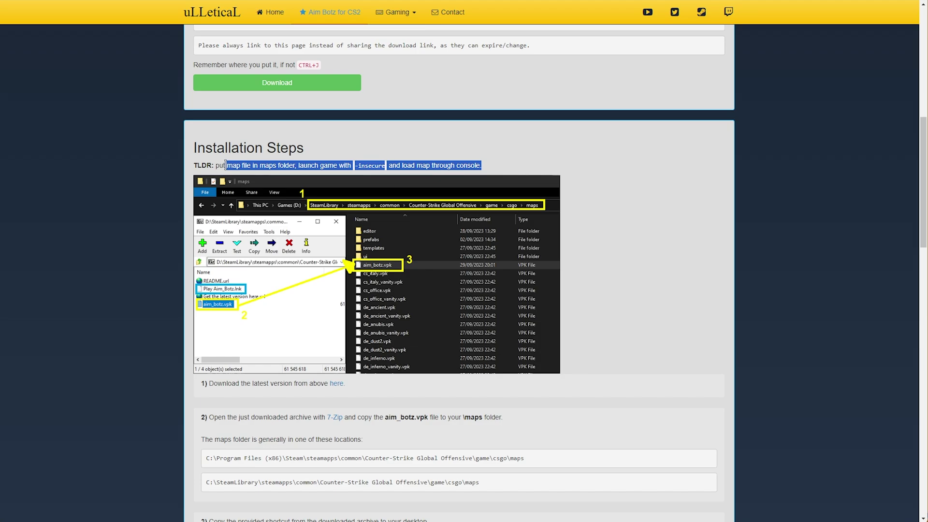
# Open the downloaded aim_botz_2023-09-29_2014.7z archive, select aim_botz.vpk and widen the Name column
pyautogui.scroll(-3, 289, 250)
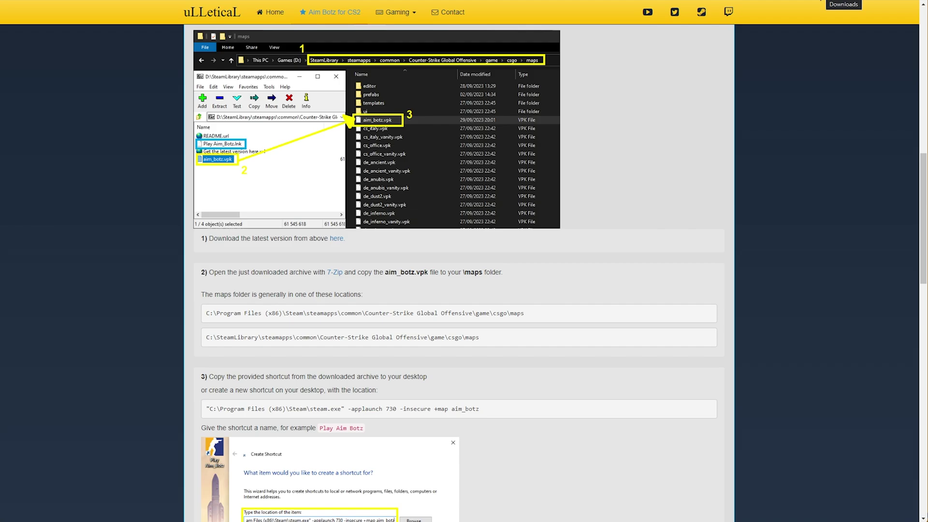
pyautogui.doubleClick(428, 201)
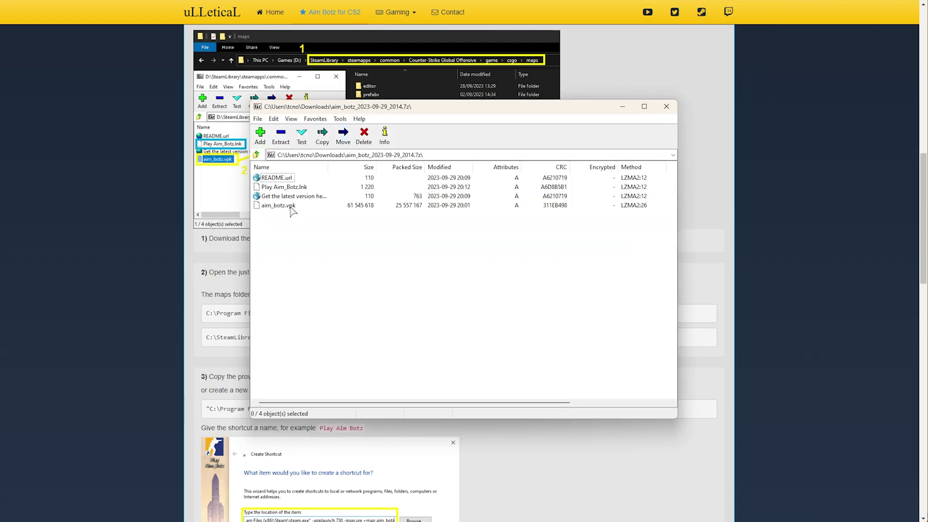
pyautogui.click(291, 207)
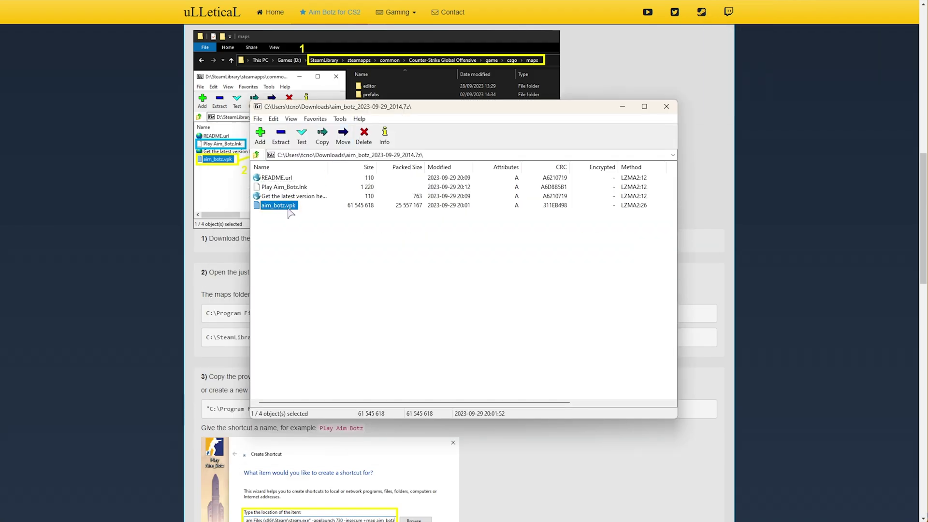
pyautogui.moveTo(328, 167); pyautogui.dragTo(369, 166)
pyautogui.moveTo(385, 101); pyautogui.dragTo(411, 202)
pyautogui.click(192, 304)
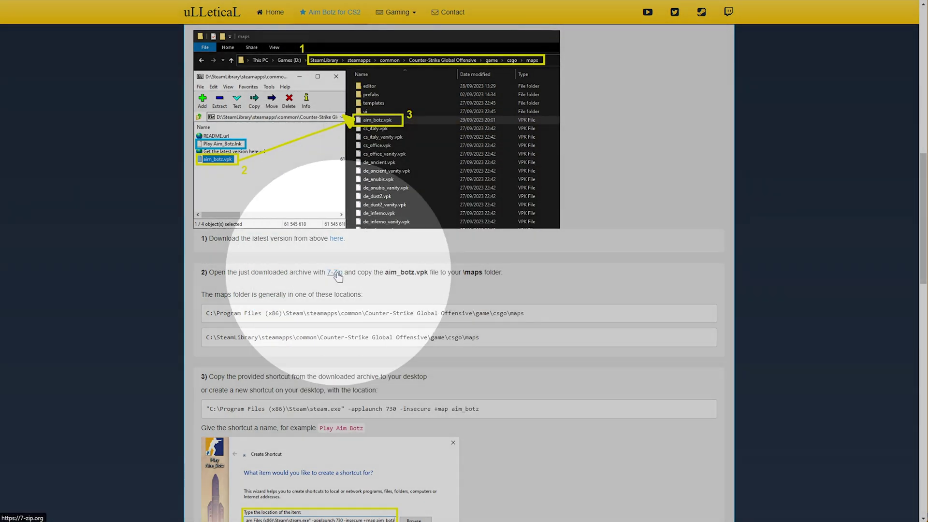
# Download the 64-bit x64 installer from the linked 7-Zip site, launch it and cancel the setup
pyautogui.click(335, 273)
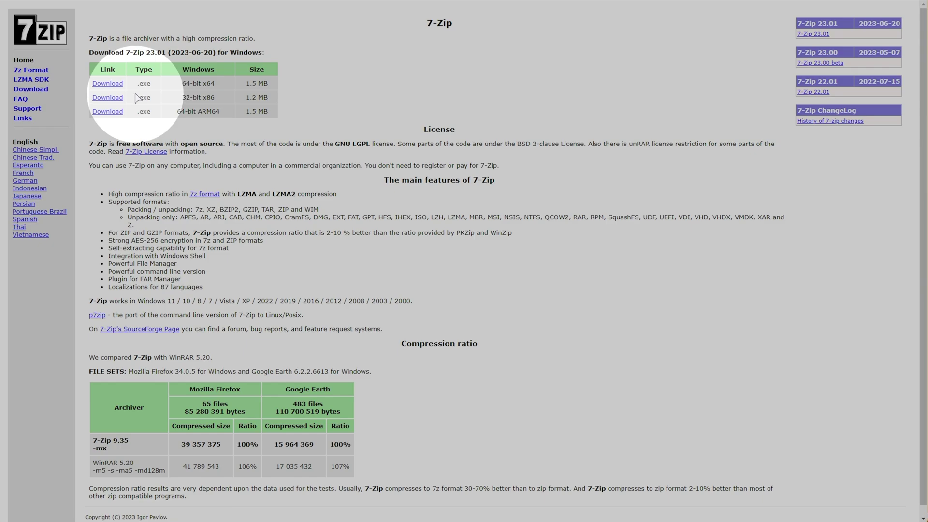
pyautogui.click(108, 83)
pyautogui.click(777, 18)
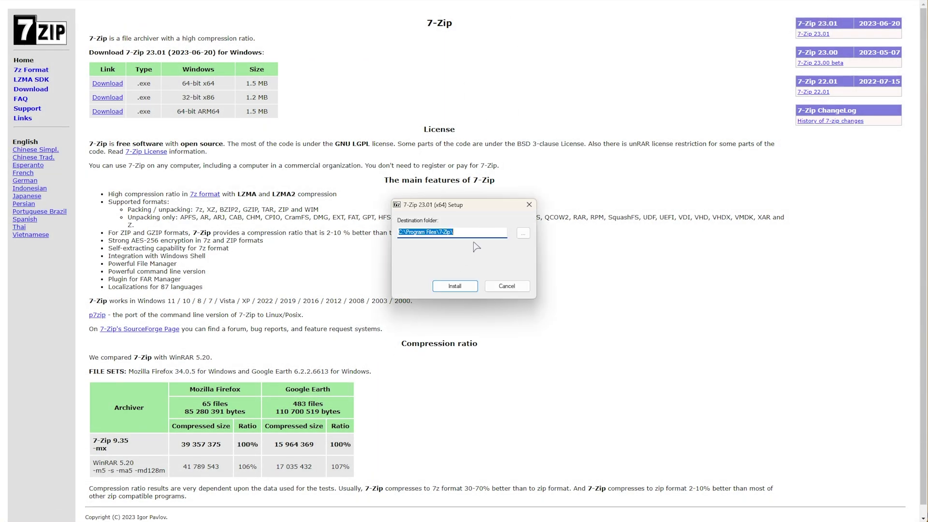
pyautogui.click(507, 286)
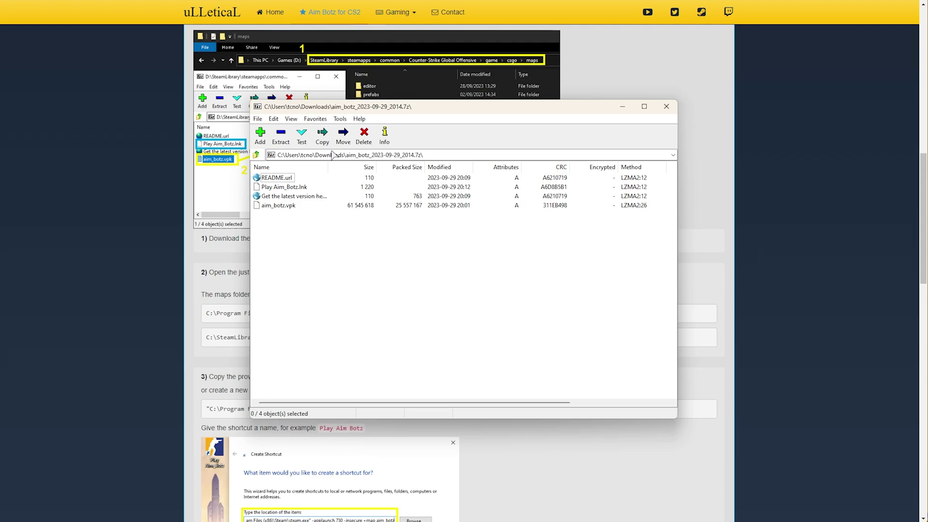
# Set .7z files to always open with 7-Zip File Manager, choosing 7zFM.exe from the 7-Zip folder in Program Files
pyautogui.hotkey('ctrl', 'a')
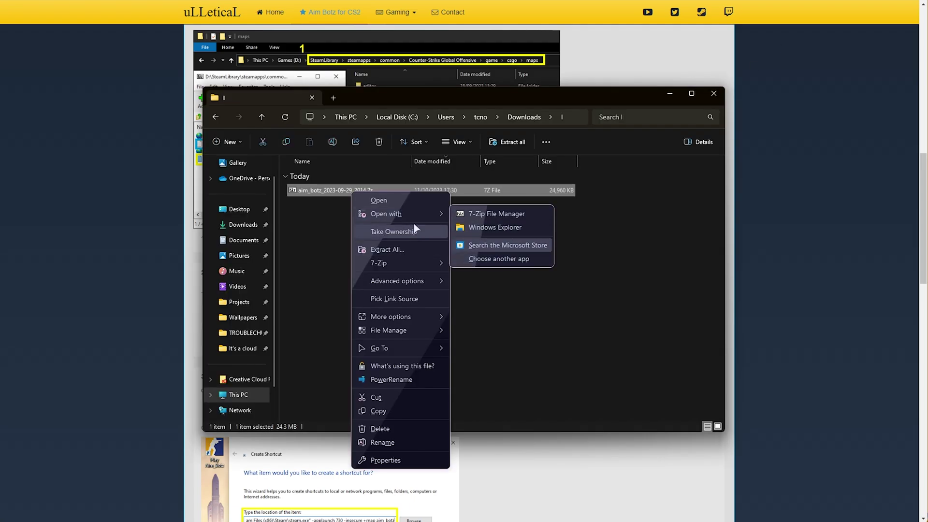
pyautogui.click(498, 259)
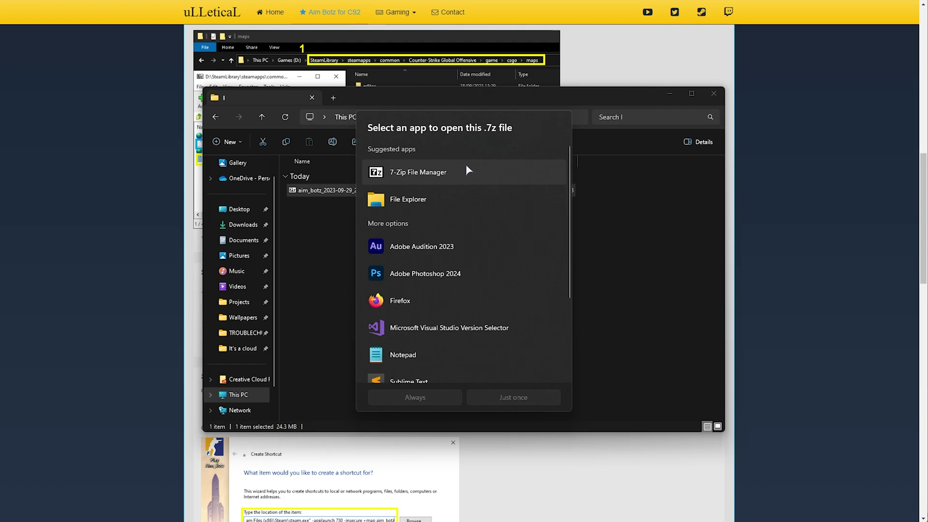
pyautogui.scroll(-4, 456, 319)
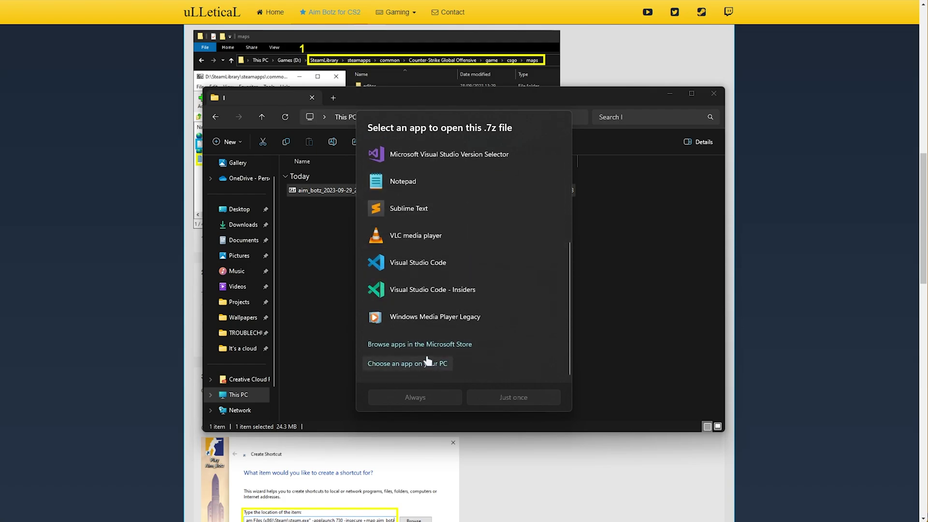
pyautogui.click(411, 364)
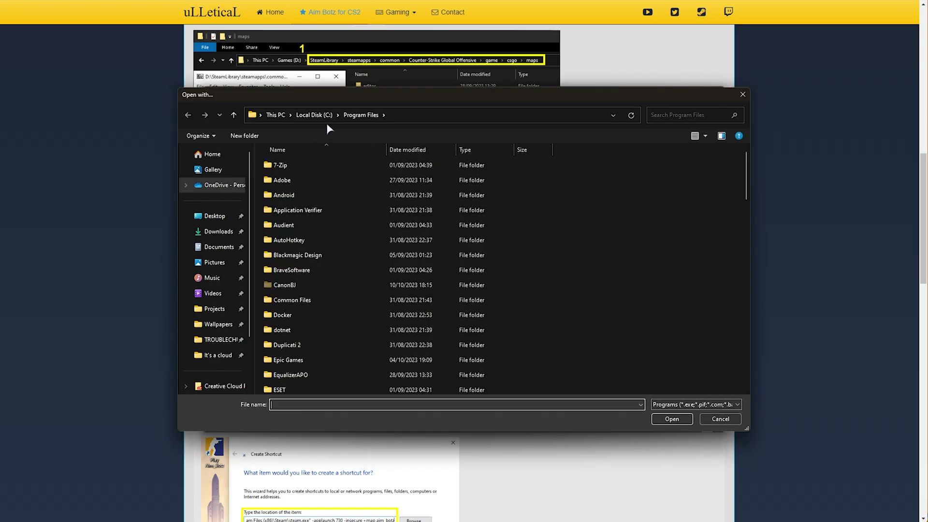
pyautogui.doubleClick(297, 167)
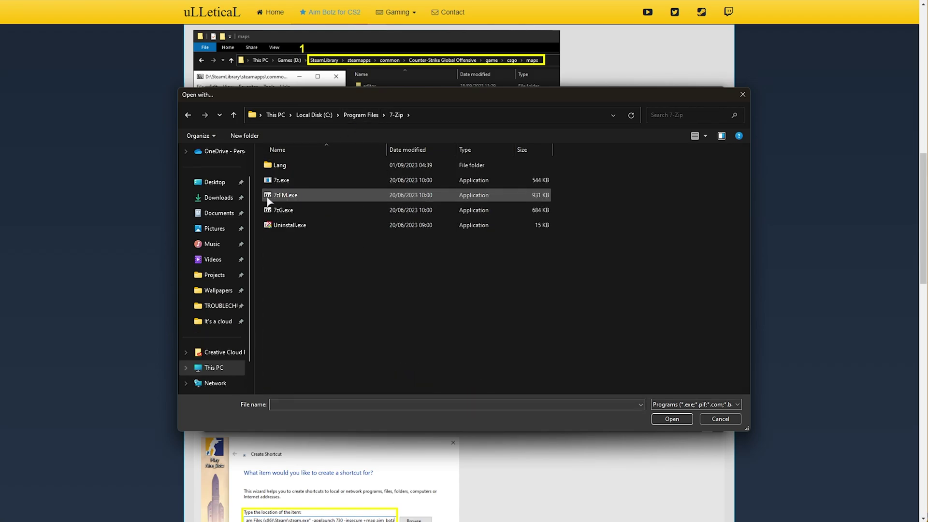
pyautogui.doubleClick(314, 195)
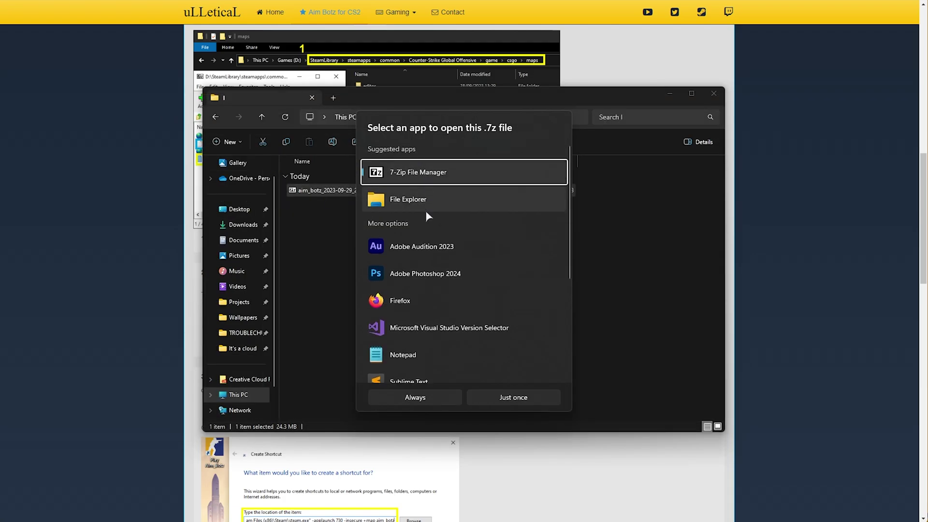
pyautogui.click(416, 398)
# Select all files in the opened archive, clear the selection and close the File Explorer window behind it
pyautogui.moveTo(431, 322); pyautogui.dragTo(271, 228)
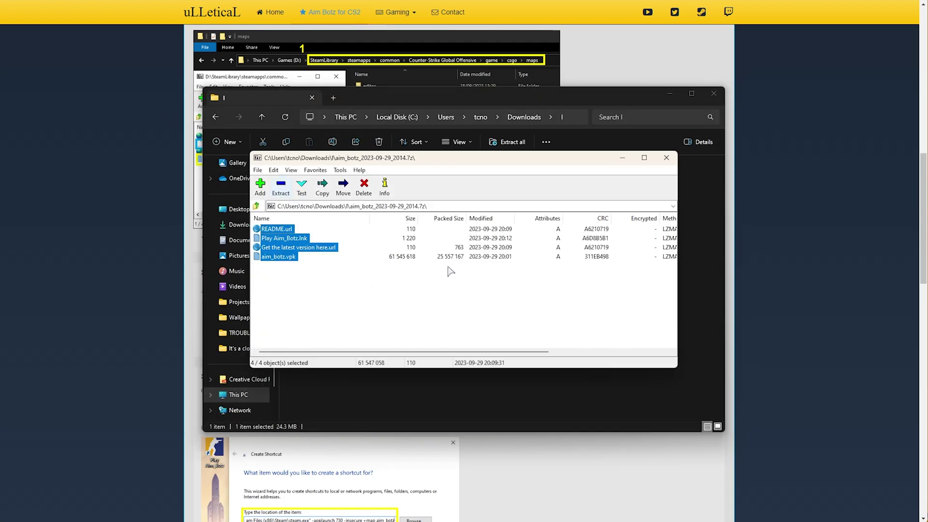
pyautogui.click(447, 267)
pyautogui.click(720, 89)
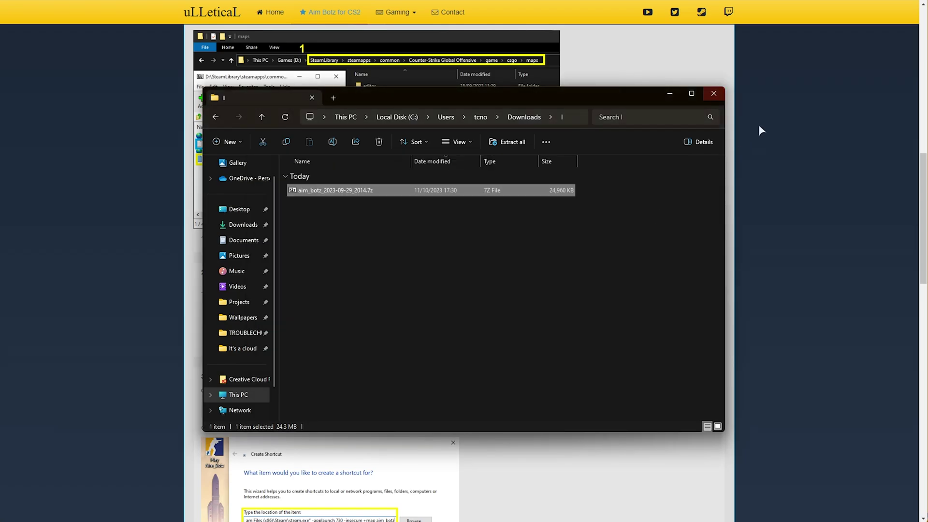
pyautogui.click(714, 93)
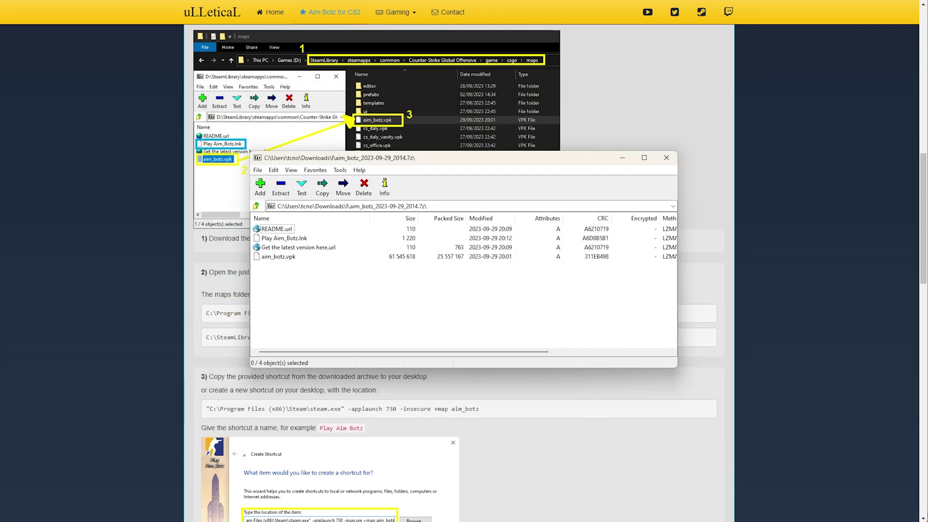
# Switch to Steam, browse Counter-Strike 2's local files and open the maps folder under game\csgo
pyautogui.hotkey('alt', 'Tab')
pyautogui.rightClick(231, 202)
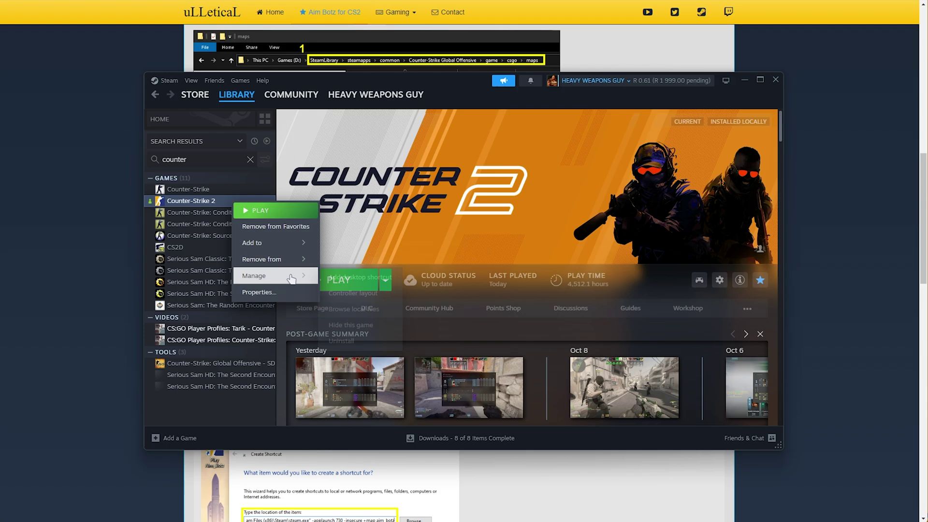
pyautogui.moveTo(290, 280)
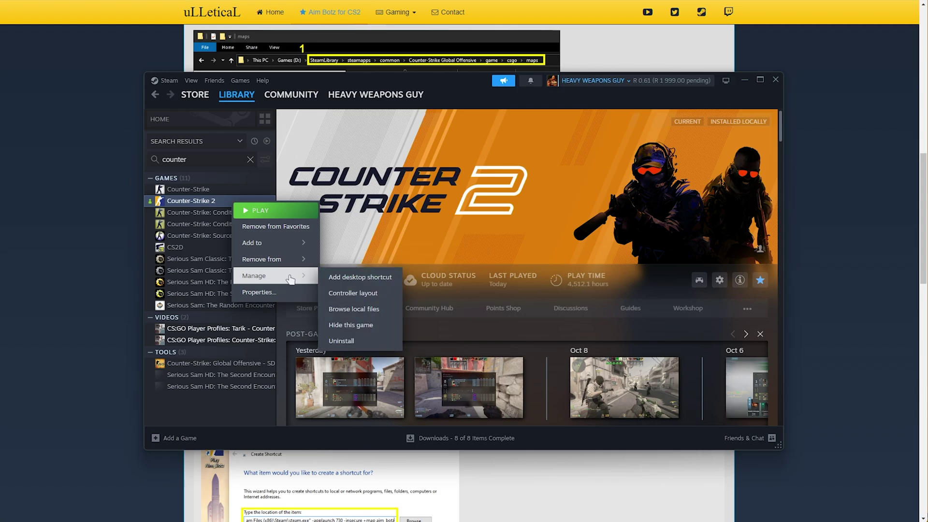
pyautogui.click(371, 310)
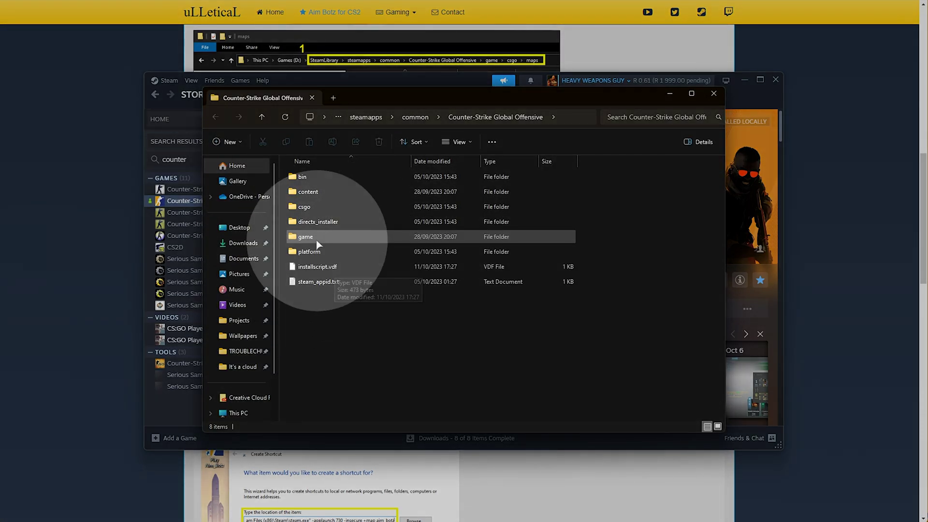
pyautogui.doubleClick(314, 236)
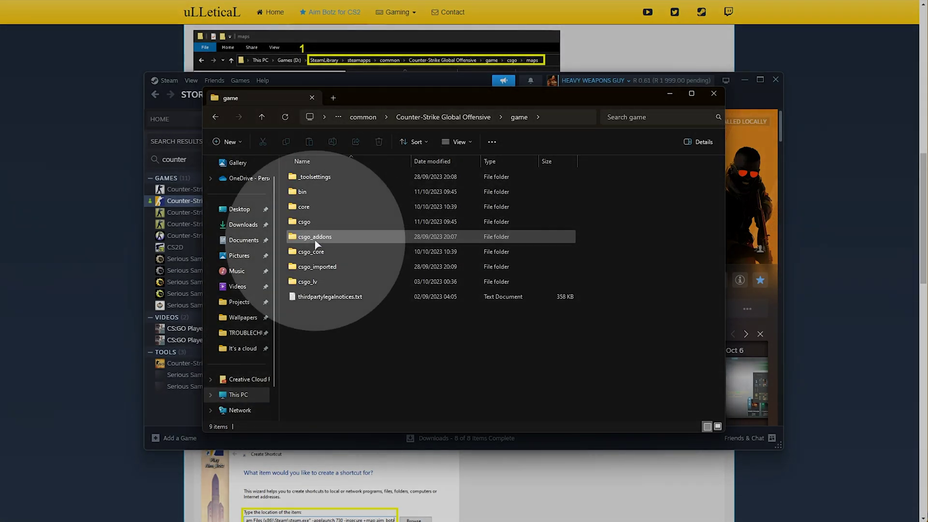
pyautogui.doubleClick(319, 231)
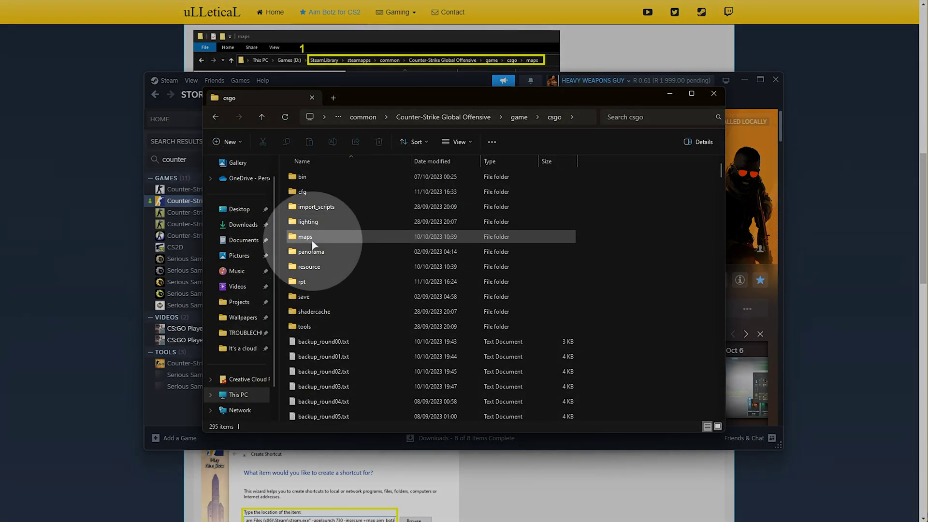
pyautogui.doubleClick(326, 238)
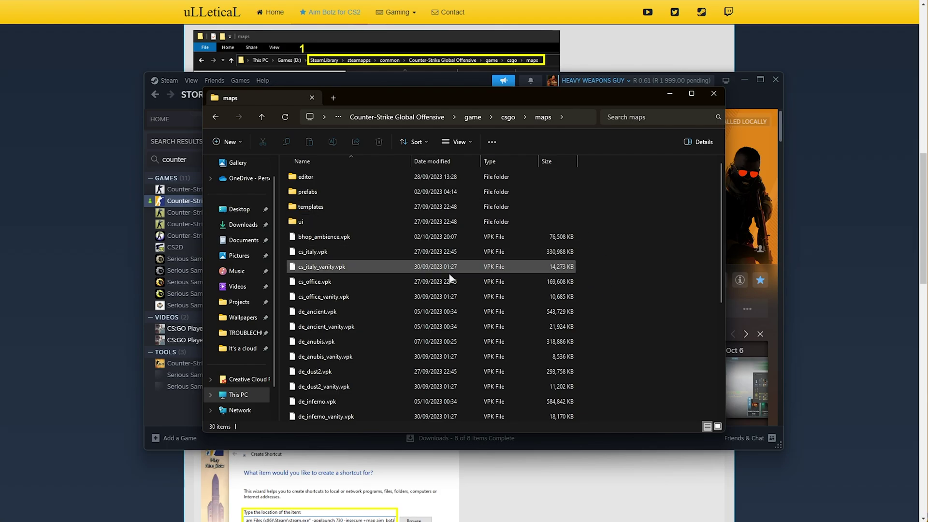
# Copy aim_botz.vpk from the opened 7-Zip archive into the game's maps folder, then minimize the folder window
pyautogui.moveTo(454, 96); pyautogui.dragTo(319, 96)
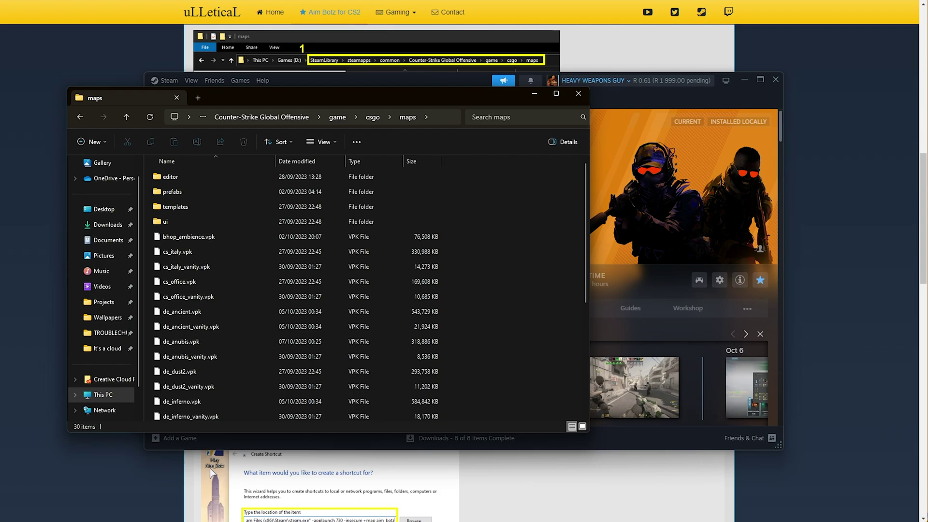
pyautogui.hotkey('alt', 'Tab')
pyautogui.moveTo(362, 160); pyautogui.dragTo(438, 163)
pyautogui.click(349, 261)
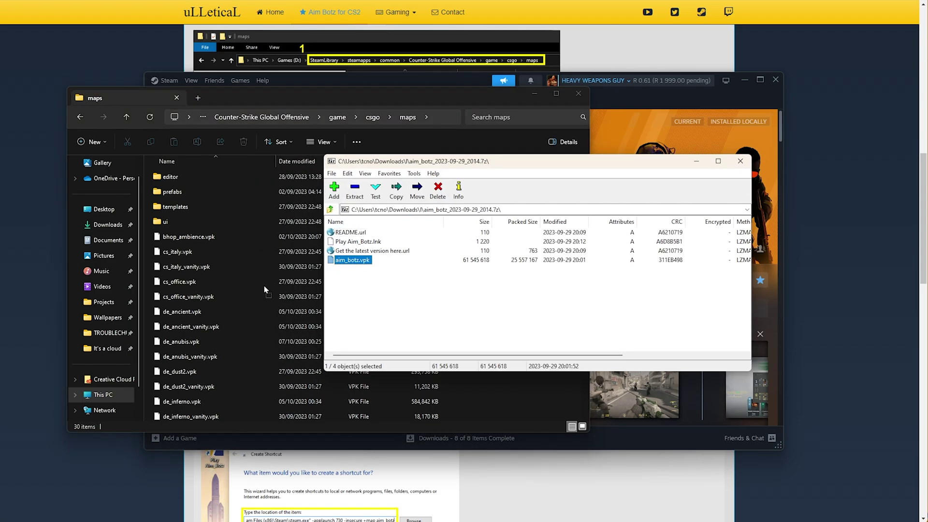
pyautogui.moveTo(264, 289); pyautogui.dragTo(262, 289)
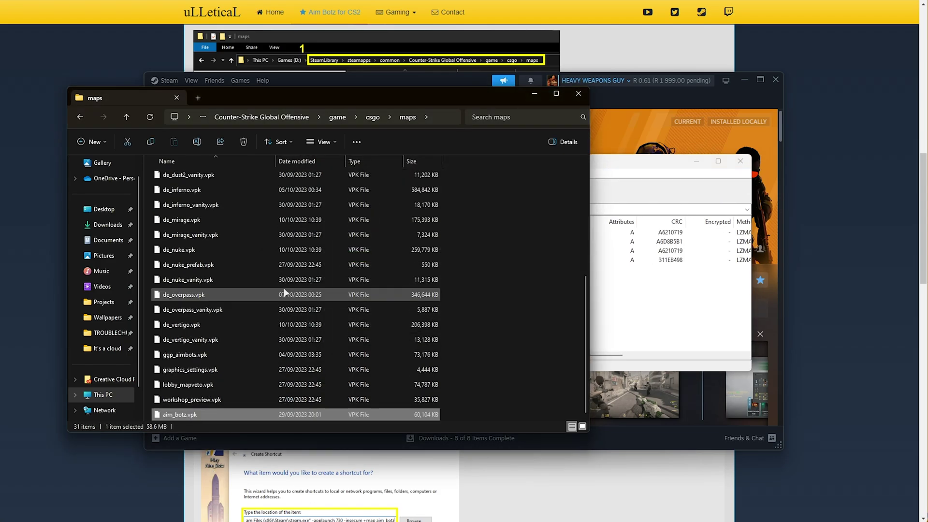
pyautogui.moveTo(485, 96); pyautogui.dragTo(702, 107)
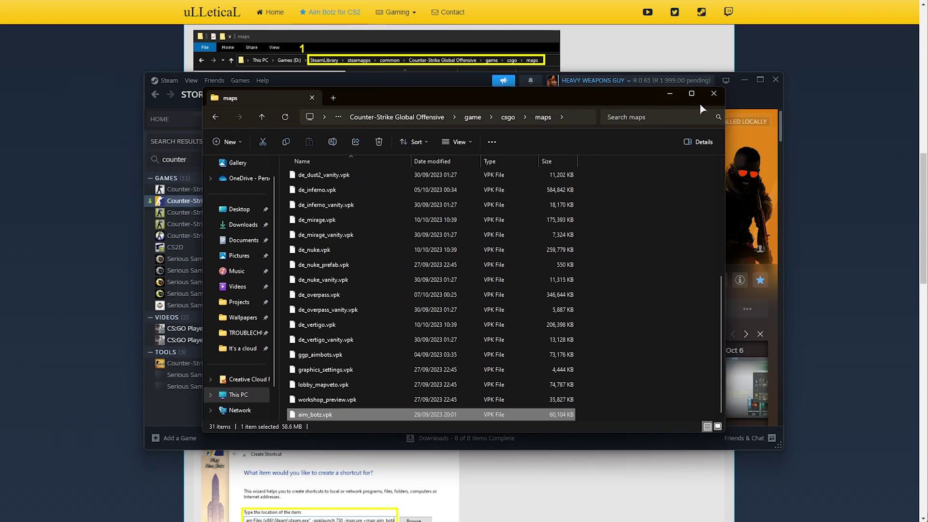
pyautogui.click(668, 94)
# Add -insecure at the start of Counter-Strike 2's launch options and close the properties
pyautogui.rightClick(231, 202)
pyautogui.click(257, 295)
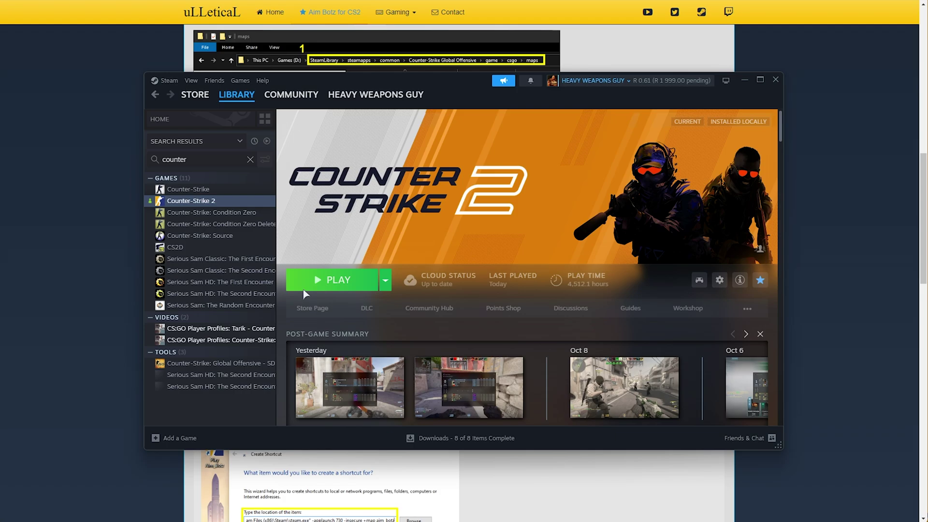
pyautogui.click(373, 394)
pyautogui.write('-insec')
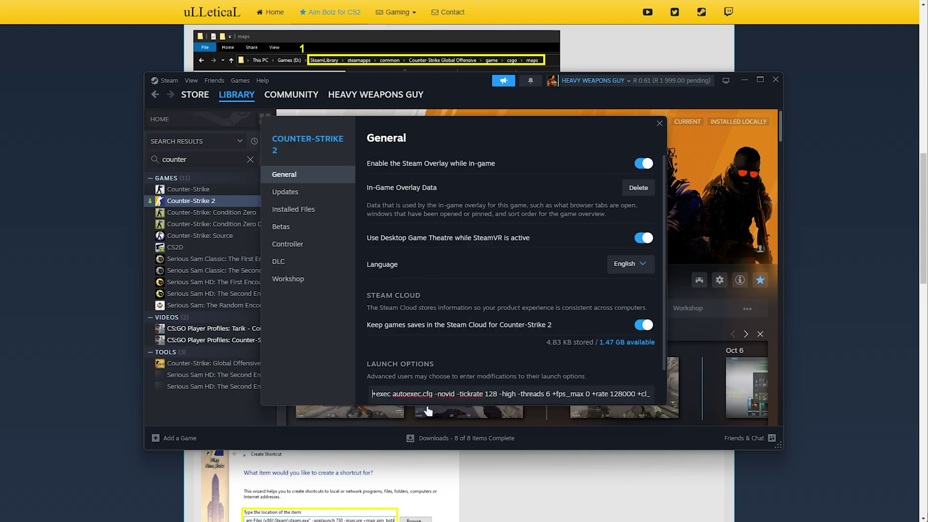
pyautogui.write('ure')
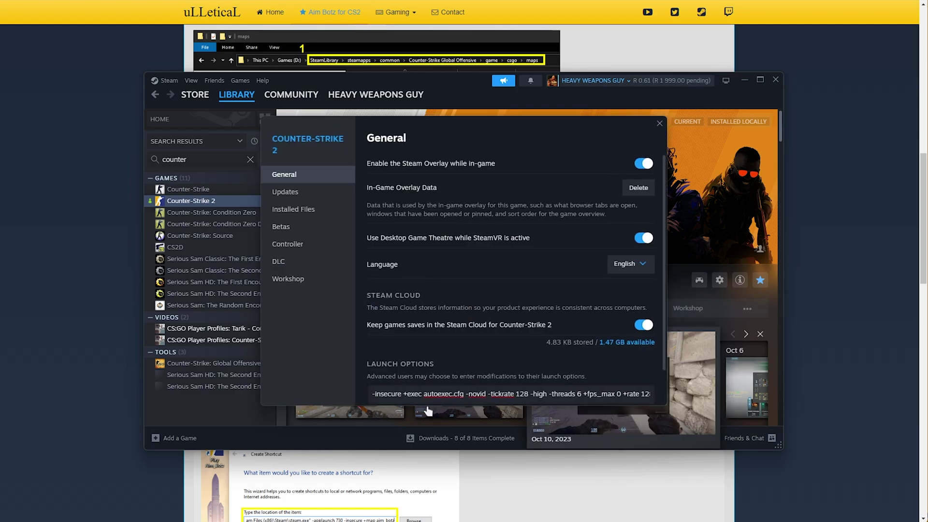
pyautogui.scroll(-1, 423, 382)
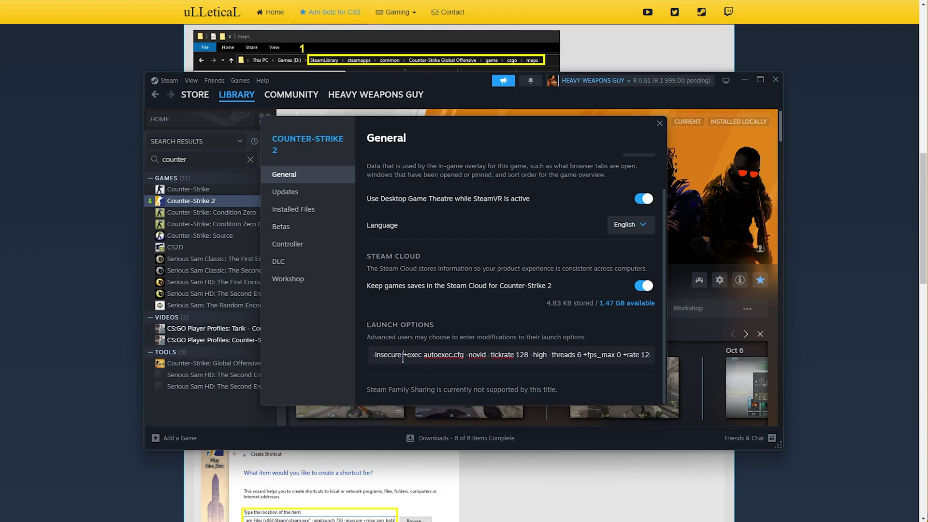
pyautogui.hotkey('shift', 'Home')
pyautogui.click(659, 124)
# Reopen Counter-Strike 2's properties, highlight the -insecure launch option and close the properties
pyautogui.rightClick(258, 204)
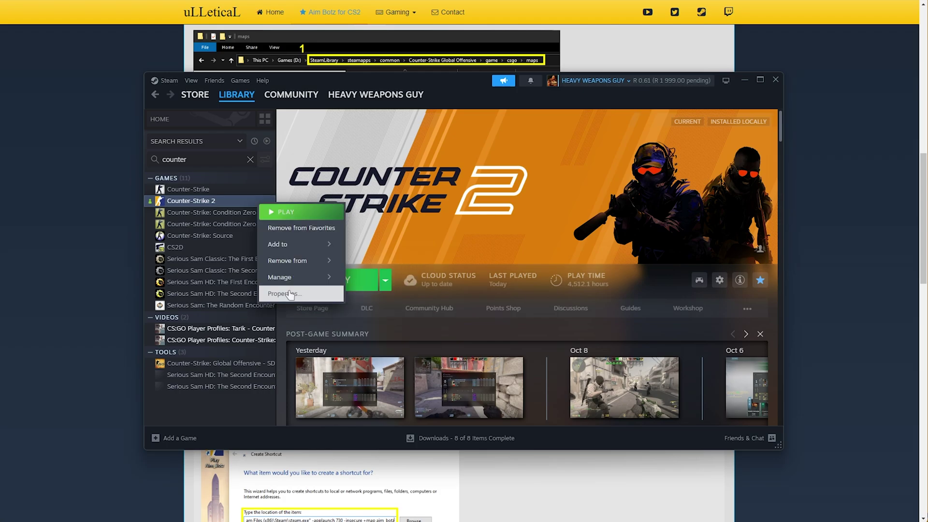
pyautogui.click(321, 294)
pyautogui.moveTo(404, 396); pyautogui.dragTo(371, 395)
pyautogui.click(659, 124)
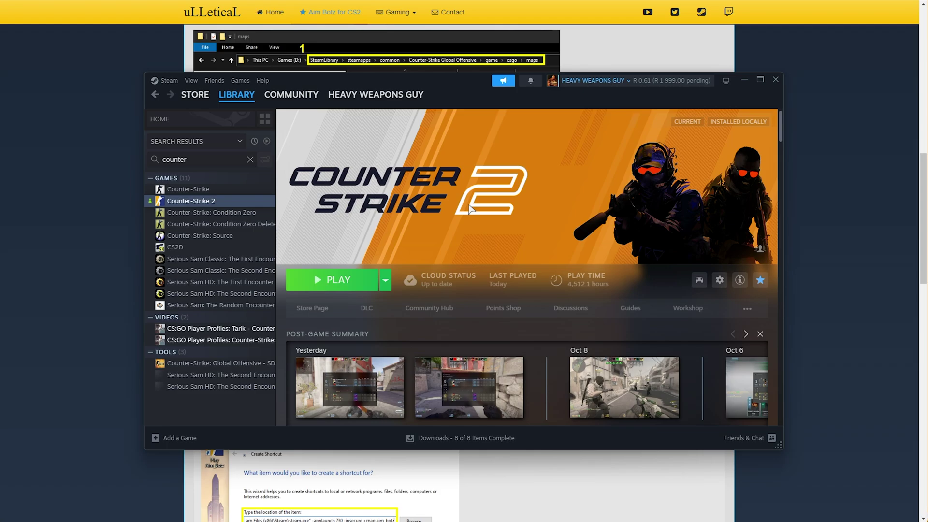
# Launch Counter-Strike 2 and load the training map from the console with the command map aim_botz
pyautogui.click(337, 285)
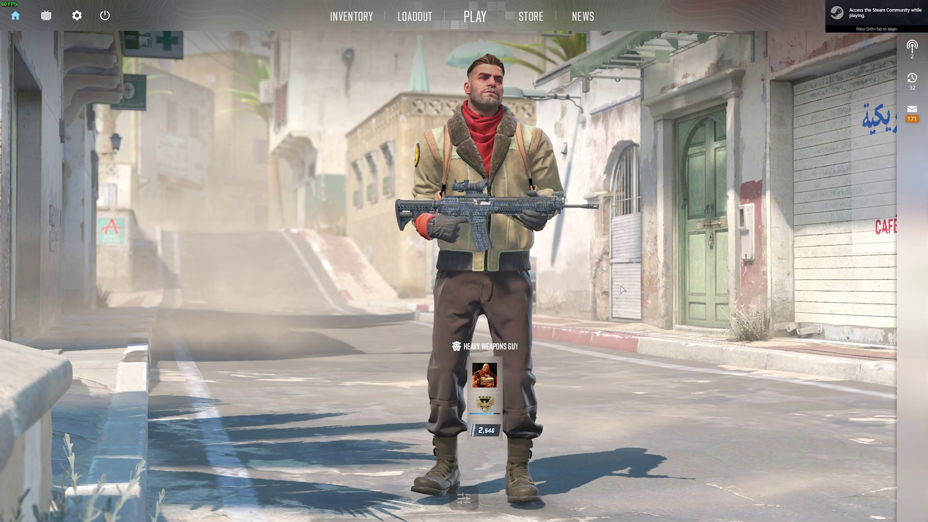
pyautogui.press('`')
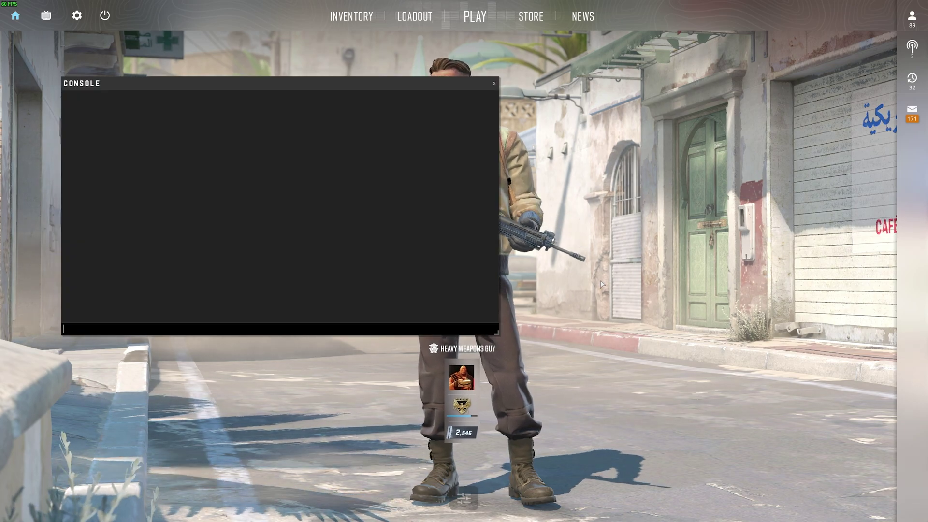
pyautogui.write('map aim_')
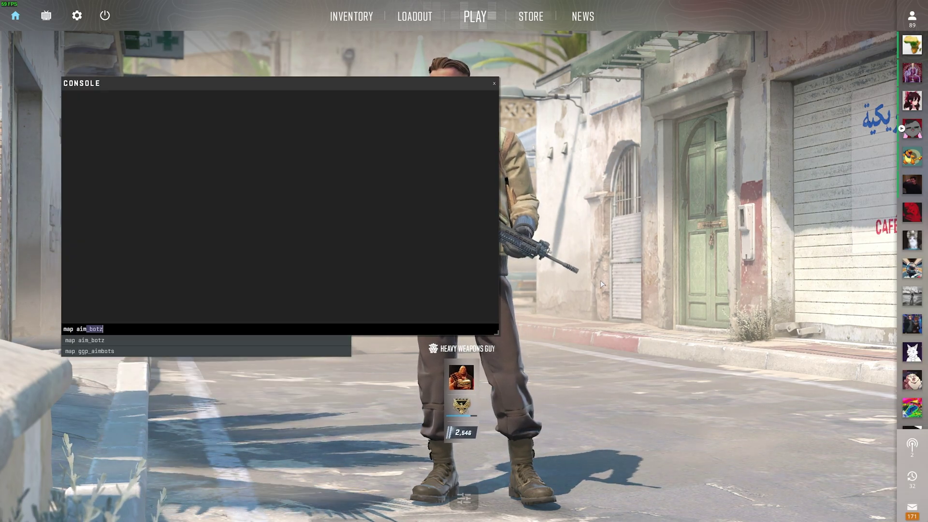
pyautogui.write('botz')
pyautogui.press('Return')
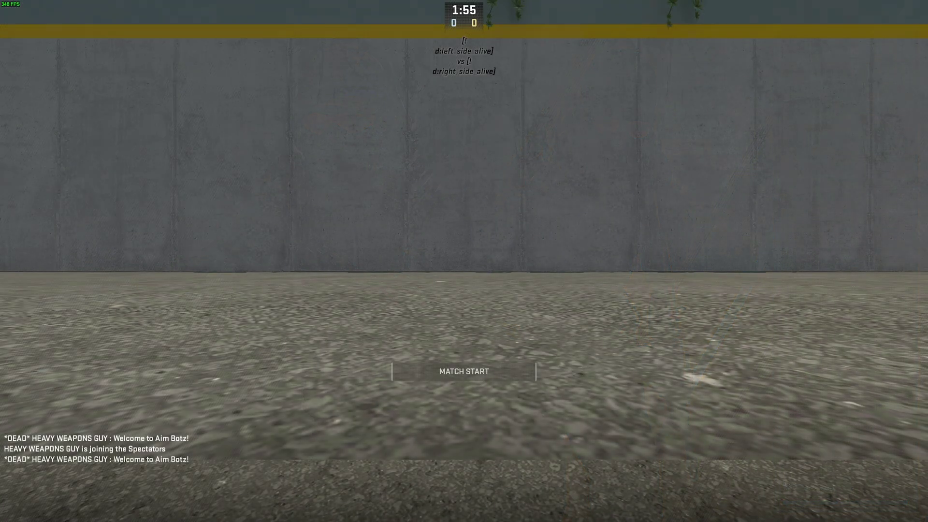
# Join the Counter-Terrorists, draw the AK-47 and walk up to the wall of rifles
pyautogui.press('w')
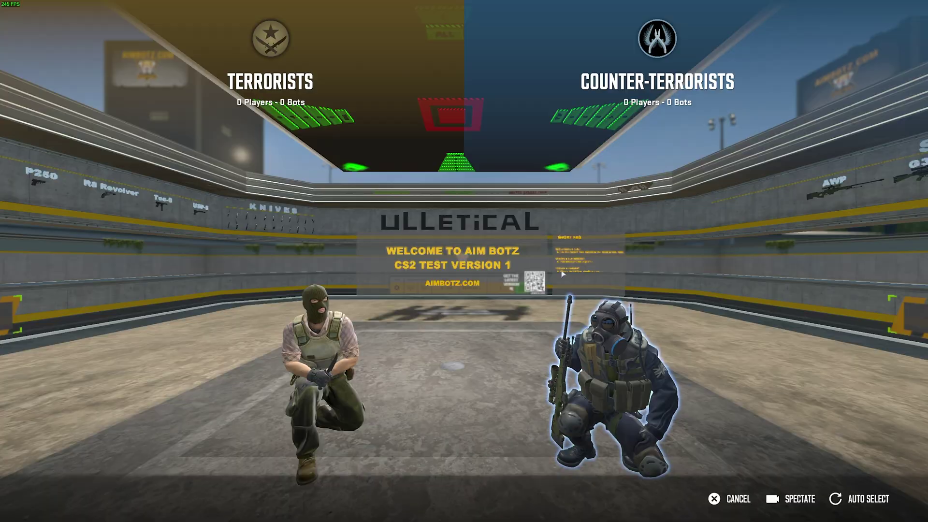
pyautogui.click(599, 300)
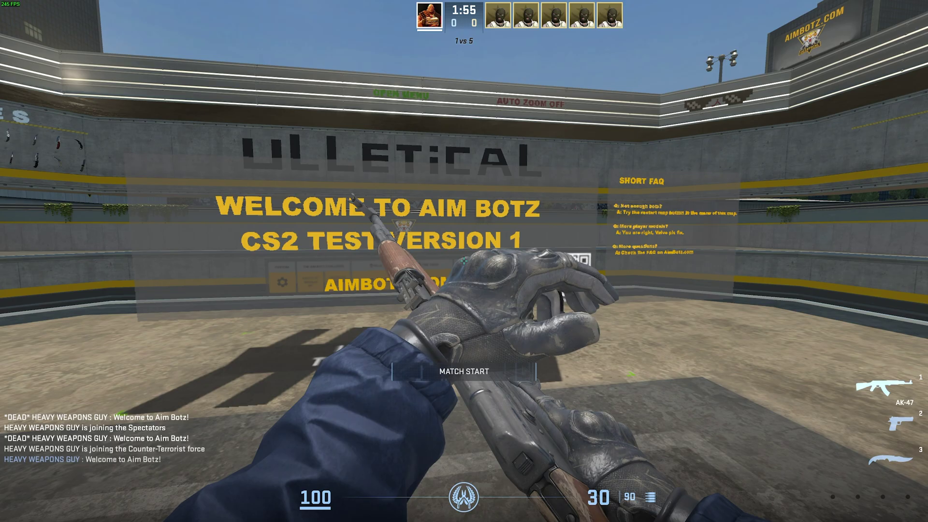
pyautogui.press('2')
pyautogui.press('1')
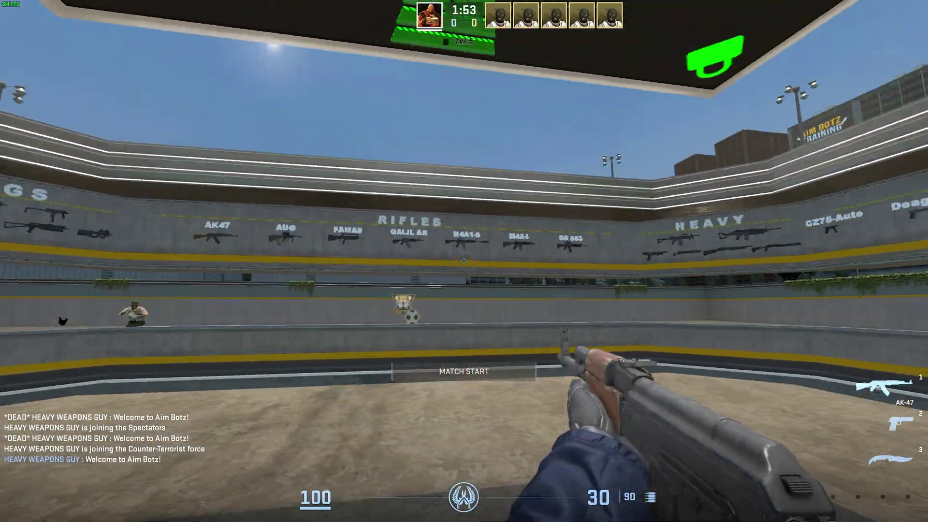
pyautogui.press('w')
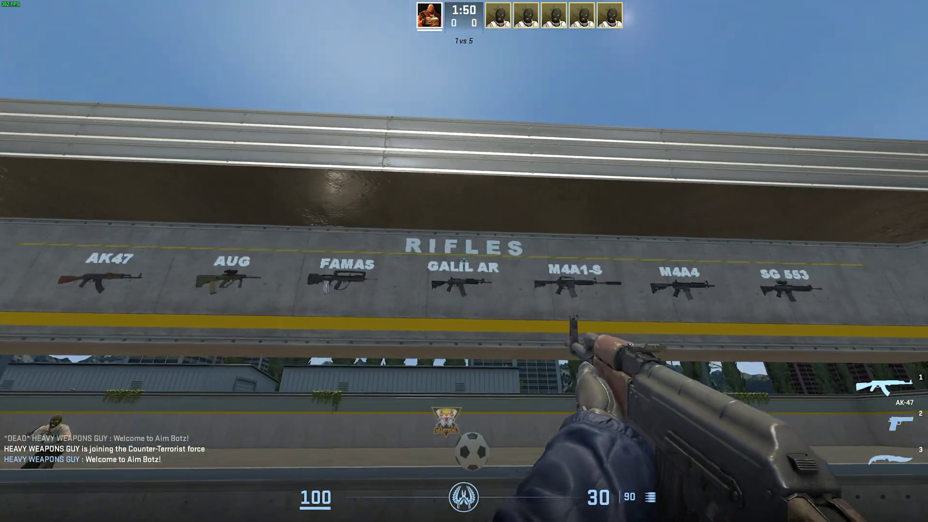
# View the Model / Texture Detail choices in the game's advanced video settings and return to the match
pyautogui.press('Escape')
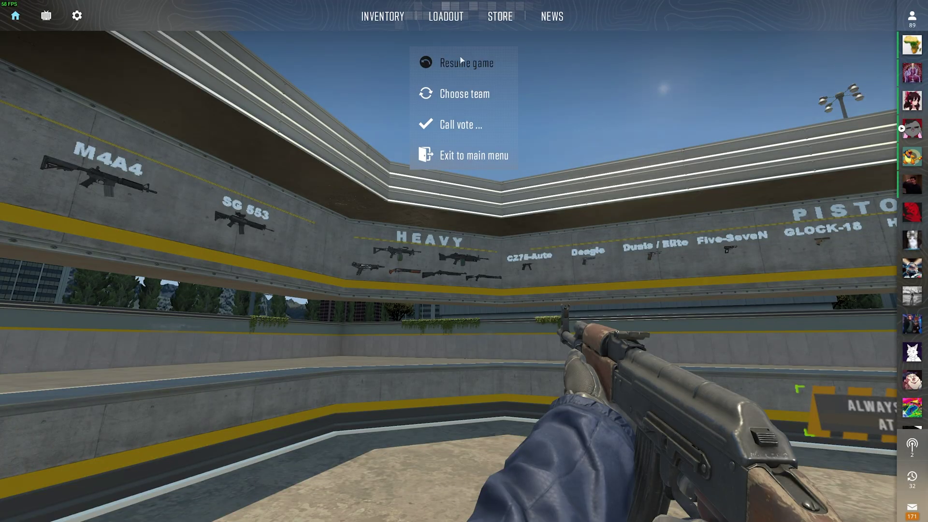
pyautogui.click(77, 15)
pyautogui.click(444, 65)
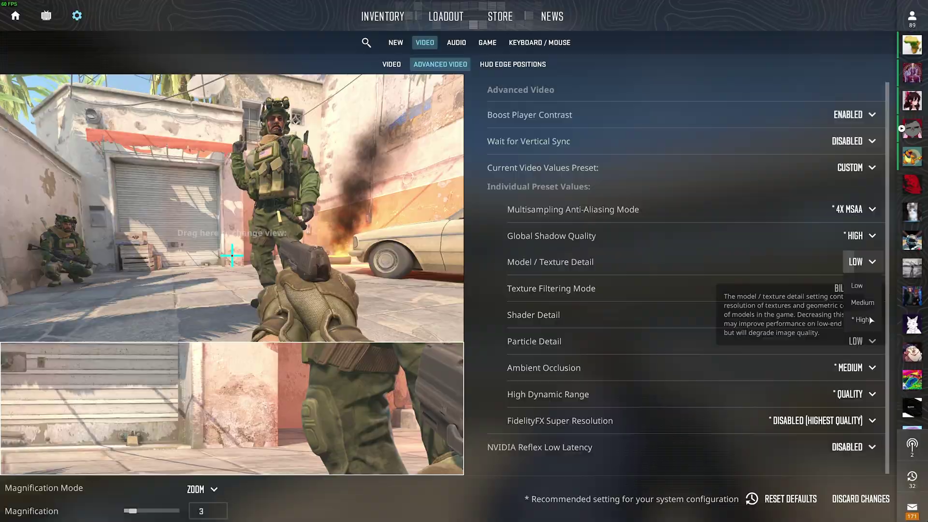
pyautogui.press('Escape')
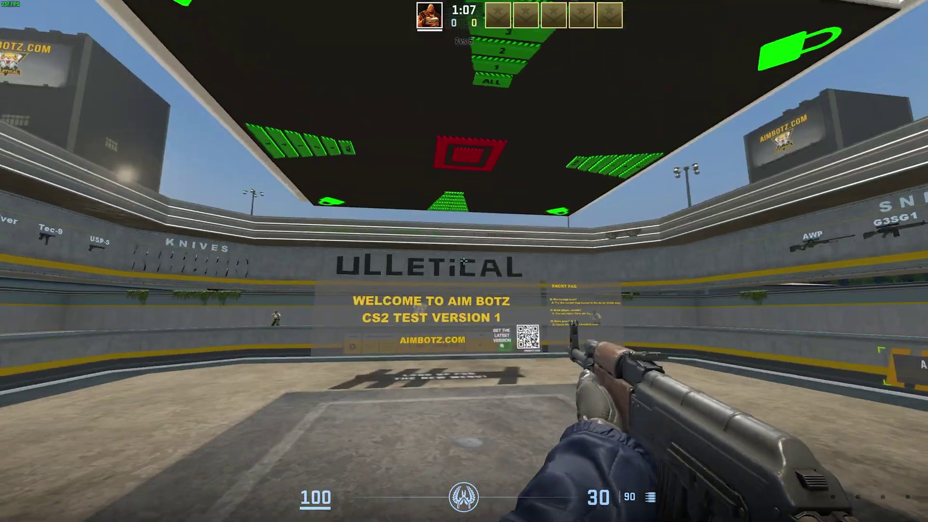
# Pick up the FAMAS from the rifle wall and shoot the training bots around the arena
pyautogui.press('2')
pyautogui.press('1')
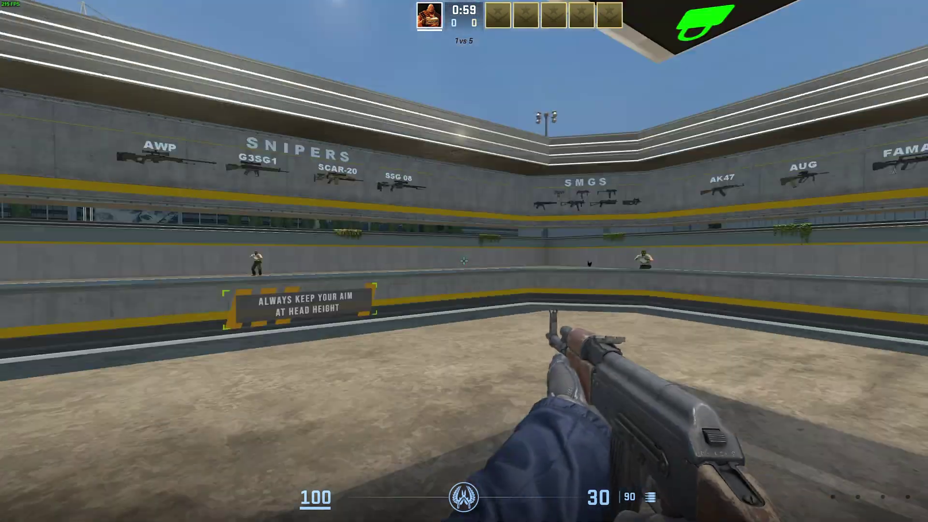
pyautogui.press('w')
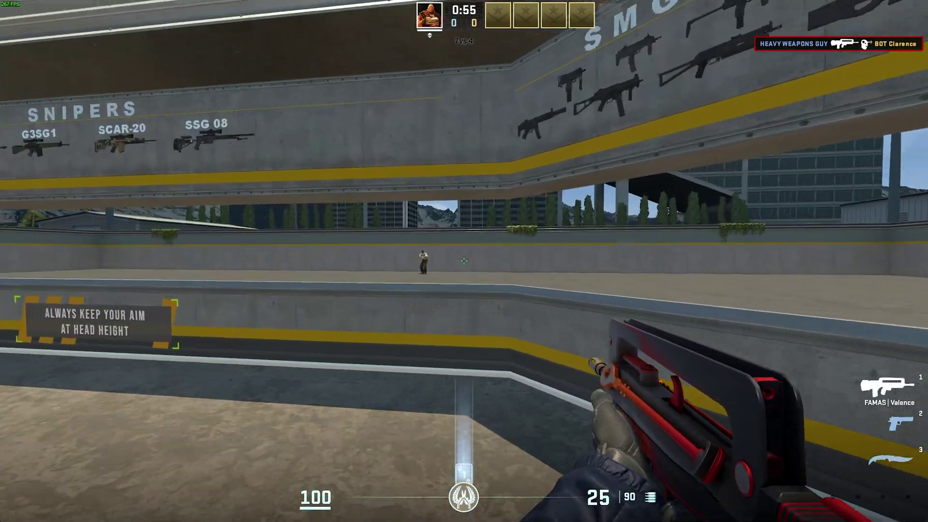
pyautogui.click(464, 261)
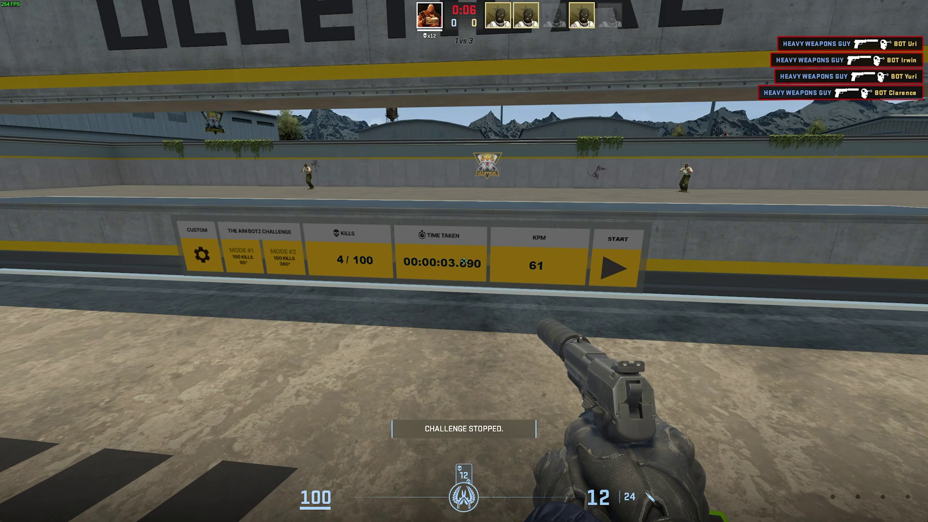
# Aim at Mode #1 on the Aim Botz Challenge panel, fire at it and step back
pyautogui.press('a')
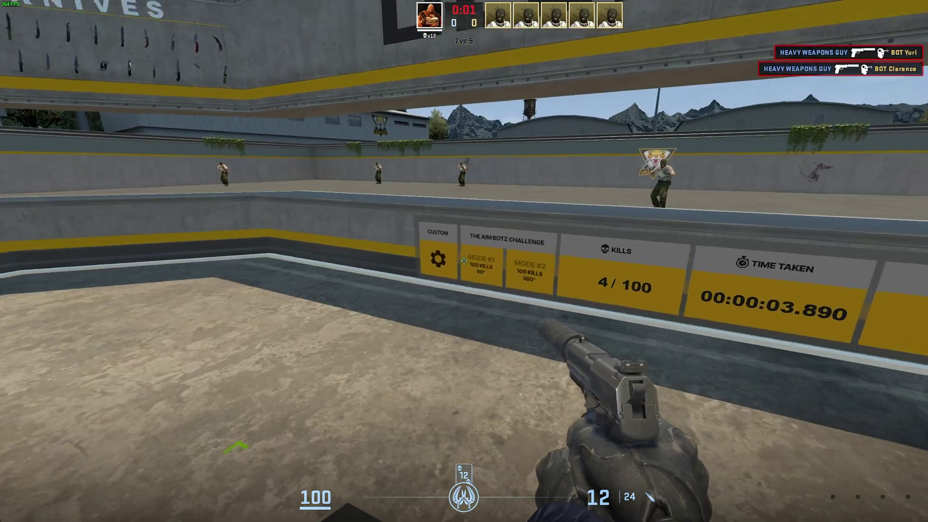
pyautogui.click(464, 261)
pyautogui.press('d')
pyautogui.press('s')
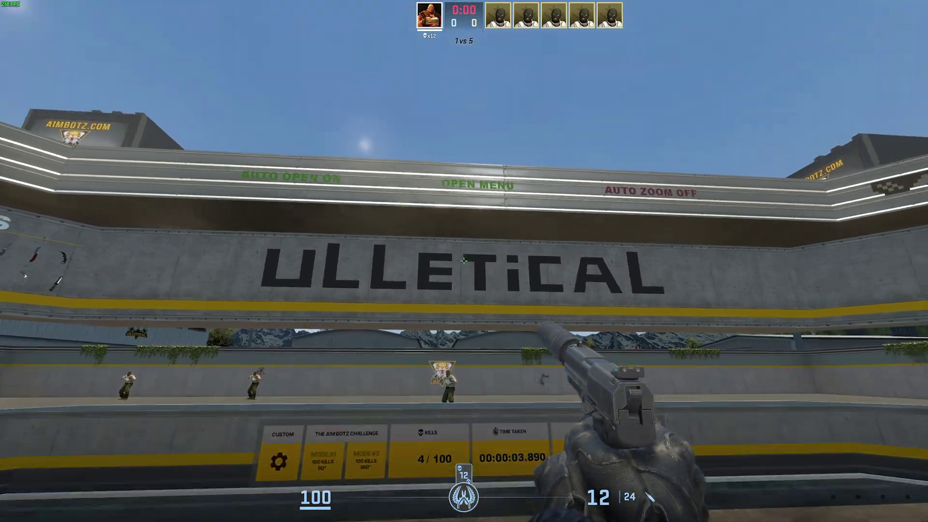
# Open the map's overhead menu, set bot movement to walk speed, enable all random movement options and close the menu
pyautogui.click(464, 261)
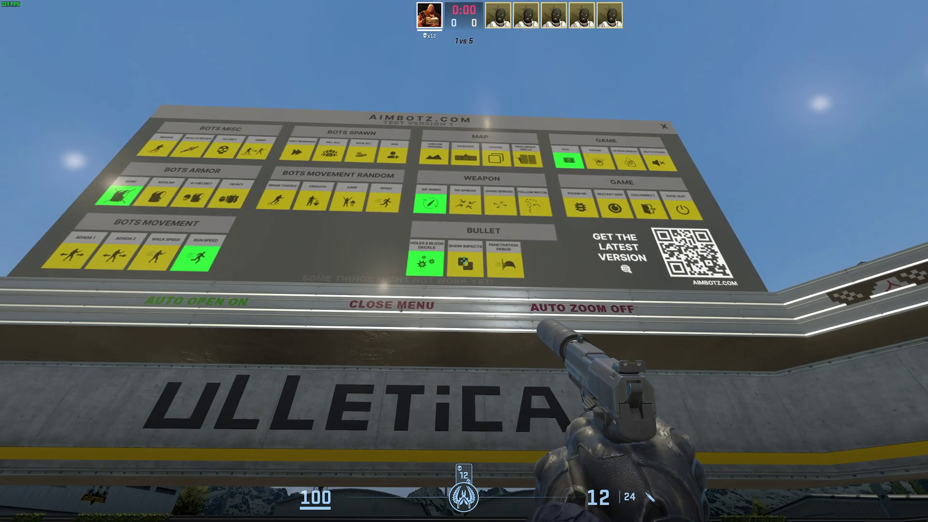
pyautogui.click(464, 261)
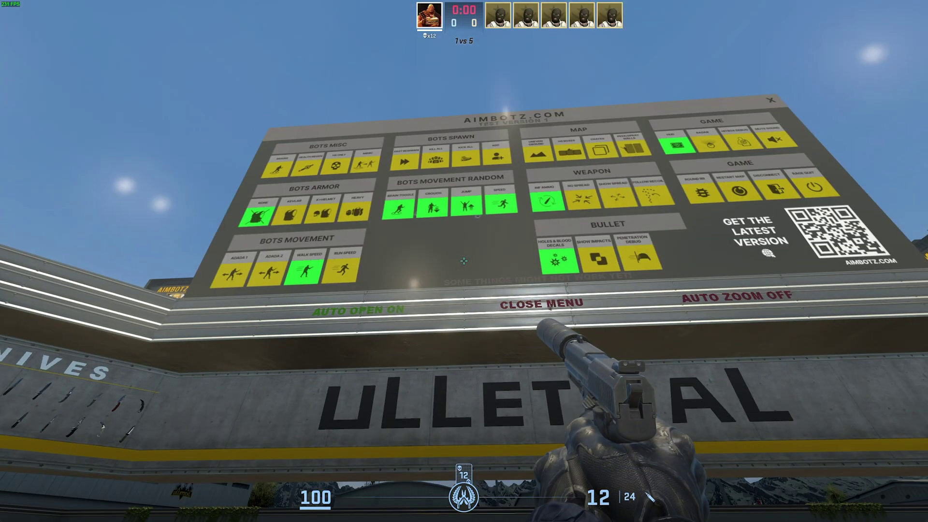
pyautogui.click(464, 261)
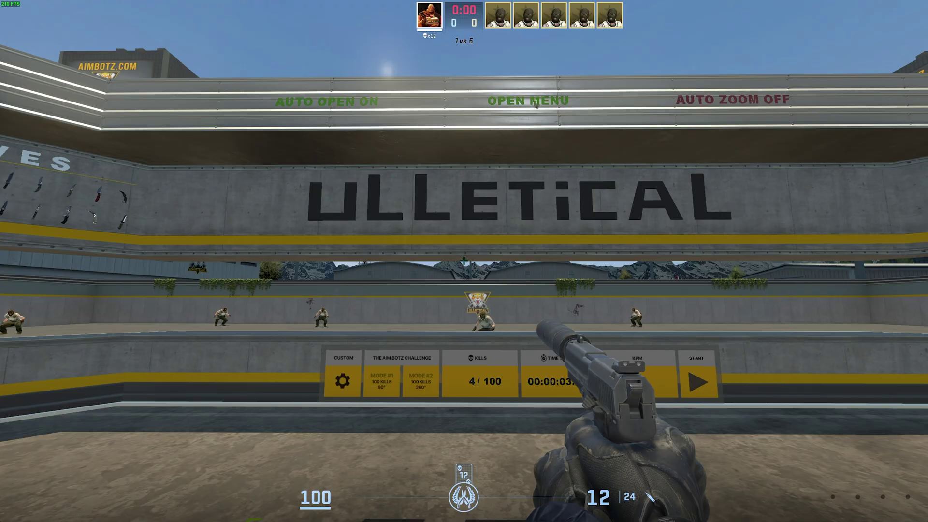
# Check the bot settings on the overhead Aim Botz menu and move back to face the bots
pyautogui.moveTo(464, 261)
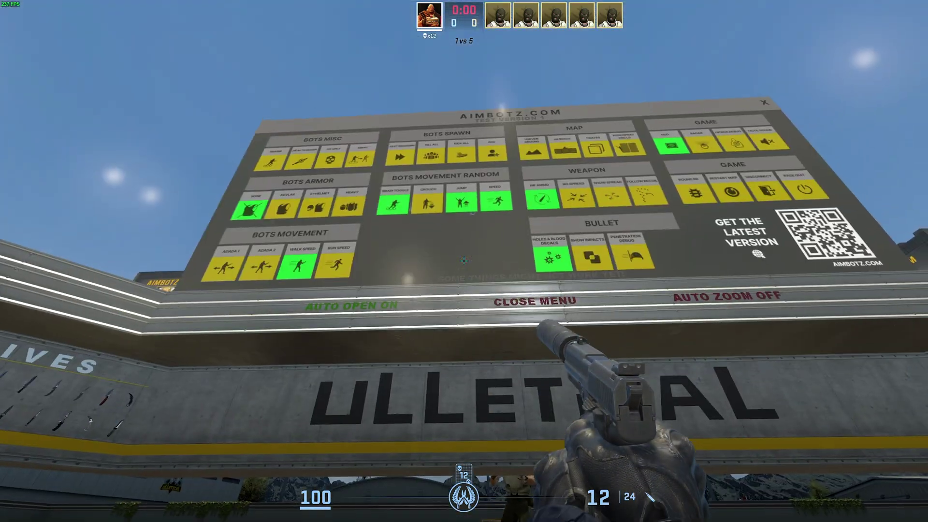
pyautogui.press('w')
pyautogui.press('a')
pyautogui.press('s')
pyautogui.press('d')
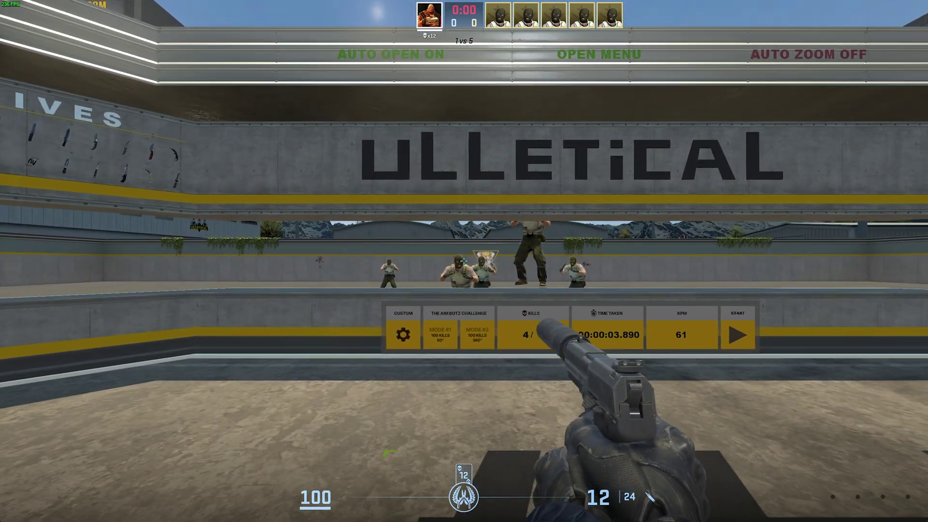
# Shoot the moving, jumping and crouching bots on all sides of the arena with the silenced pistol
pyautogui.click(464, 261)
pyautogui.press('w')
pyautogui.click(464, 261)
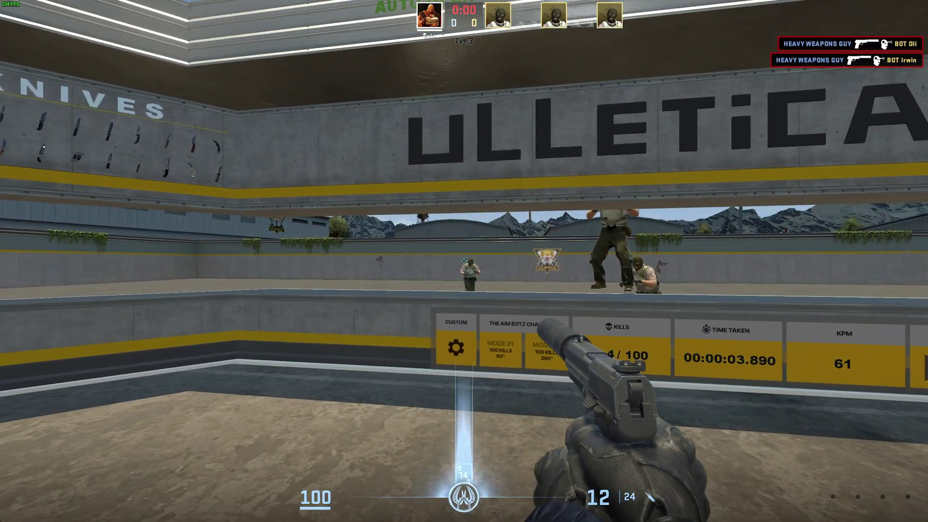
pyautogui.click(464, 261)
pyautogui.click(464, 261)
pyautogui.press('w')
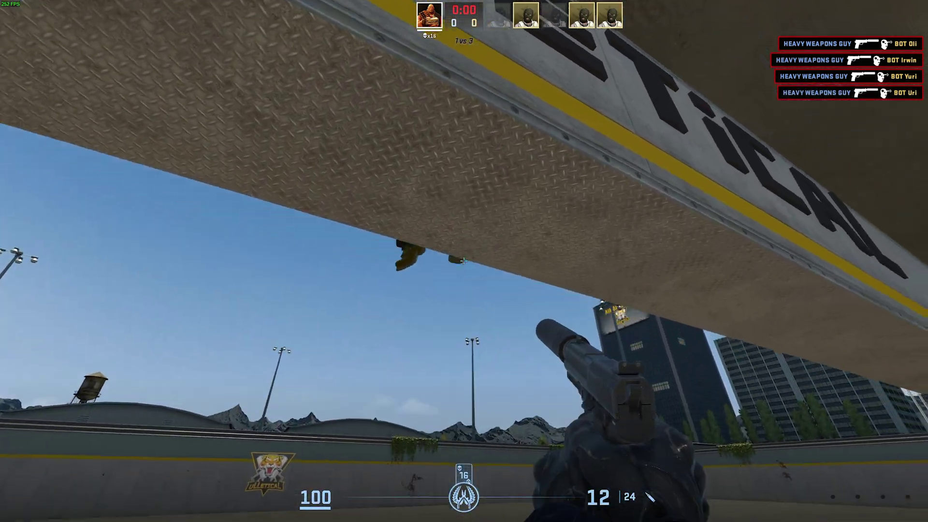
pyautogui.click(464, 261)
pyautogui.click(464, 261)
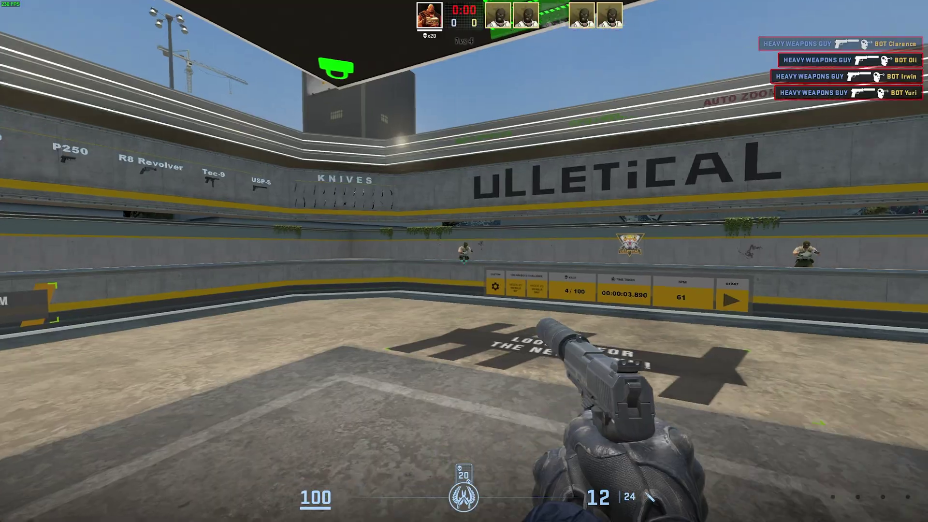
pyautogui.press('w')
pyautogui.click(464, 261)
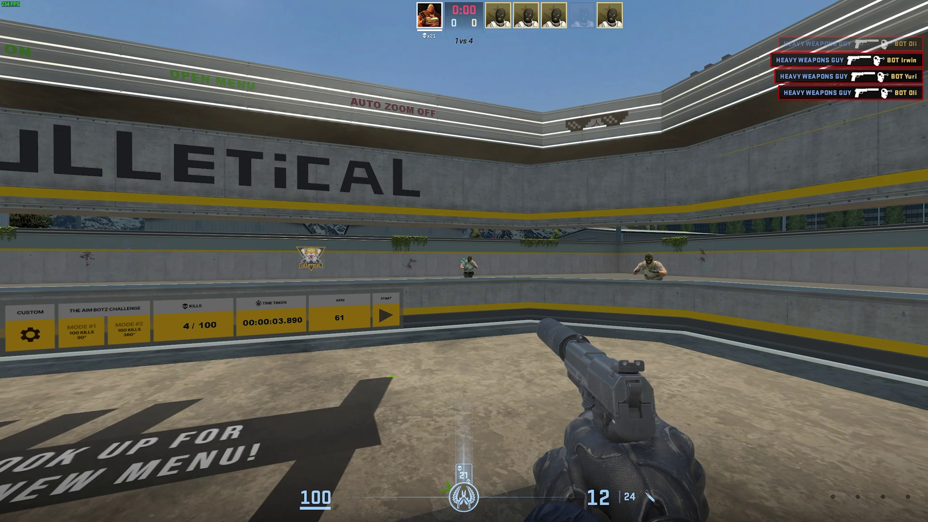
pyautogui.click(464, 261)
pyautogui.click(464, 261)
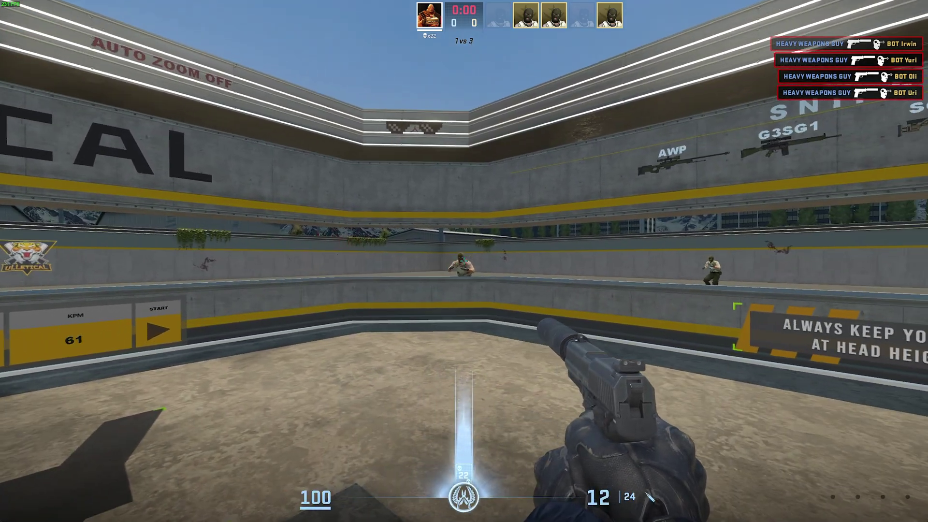
pyautogui.click(464, 261)
pyautogui.click(464, 261)
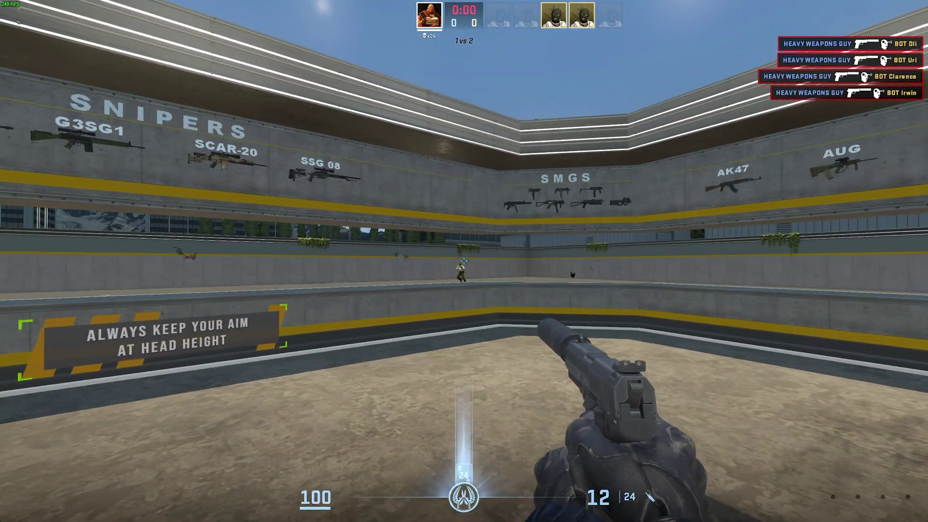
pyautogui.click(464, 261)
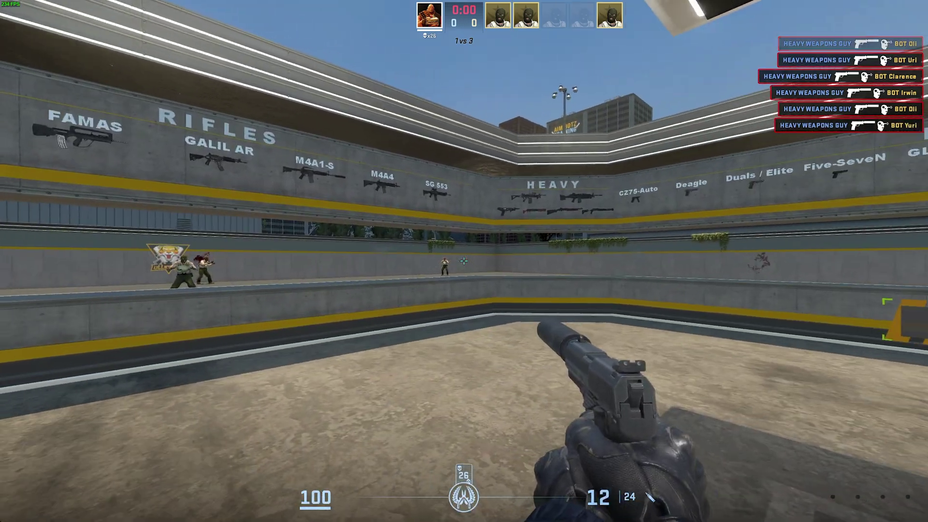
pyautogui.click(464, 261)
# Leave the game and remove -insecure from Counter-Strike 2's launch options in its Steam properties
pyautogui.press('`')
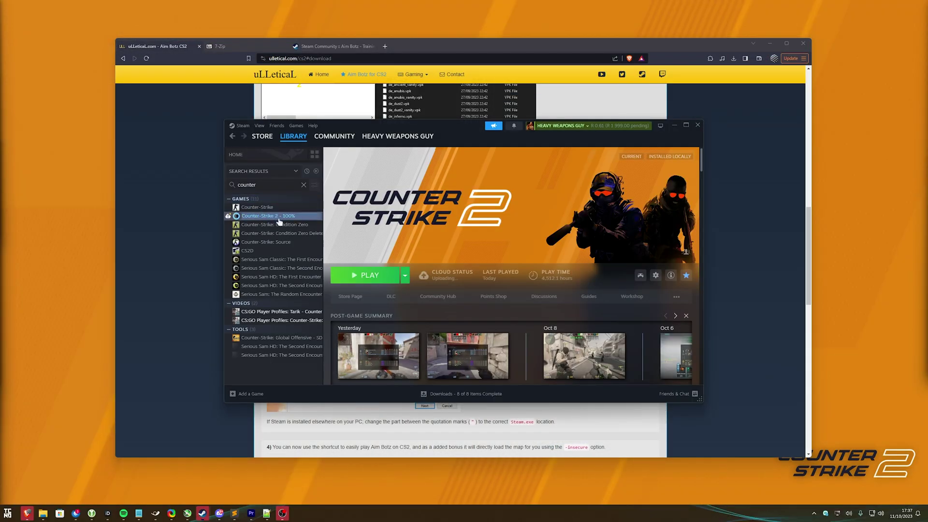
pyautogui.rightClick(273, 217)
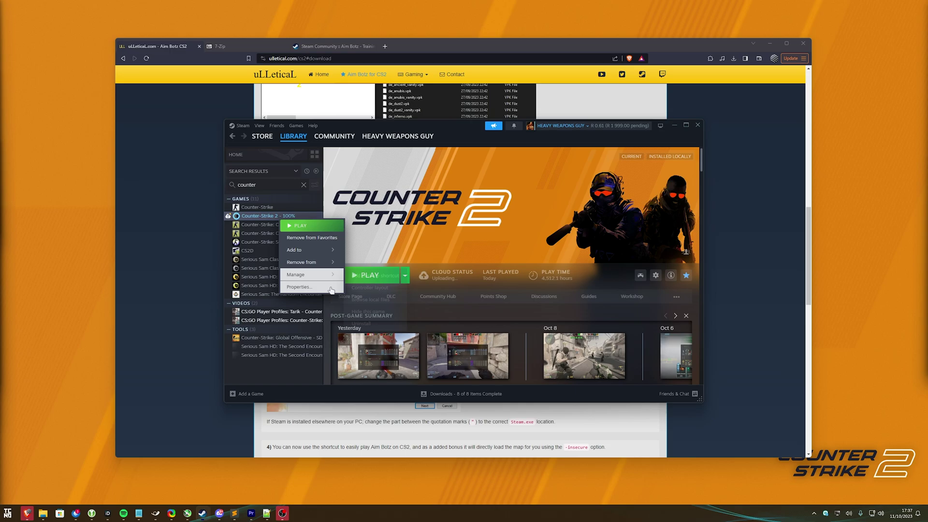
pyautogui.click(301, 282)
pyautogui.scroll(-1, 448, 367)
pyautogui.moveTo(423, 355); pyautogui.dragTo(320, 358)
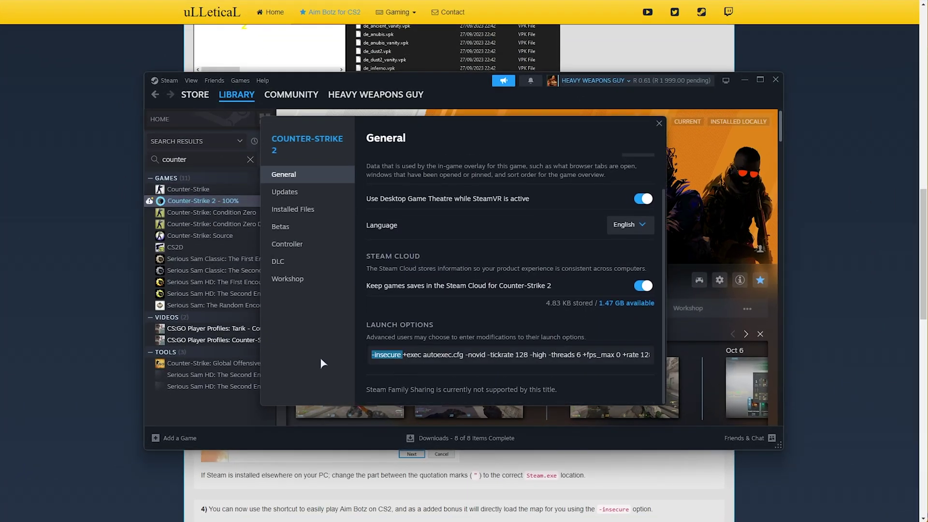
pyautogui.press('BackSpace')
pyautogui.click(659, 123)
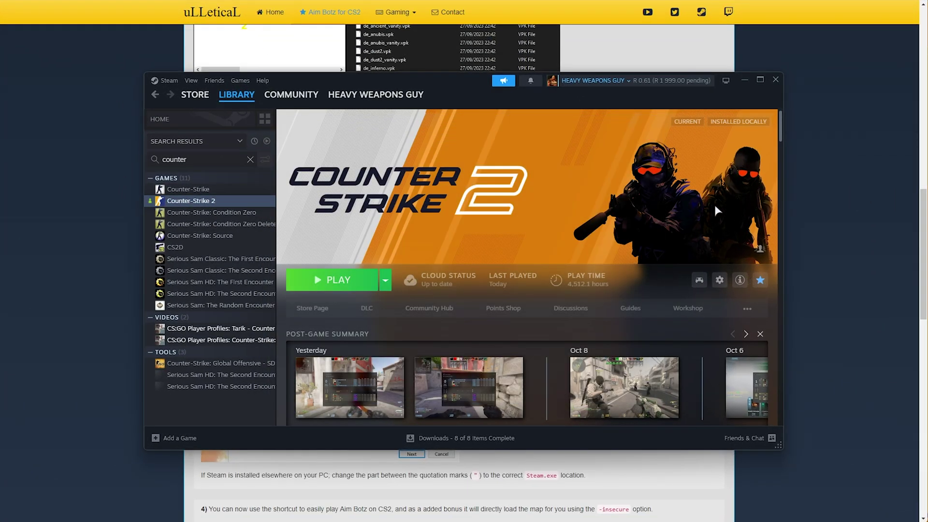
# Minimize Steam and copy the shortcut location "C:\Program Files (x86)\Steam\steam.exe" -applaunch 730 -insecure +map aim_botz from the website's instructions
pyautogui.click(746, 82)
pyautogui.scroll(10, 720, 192)
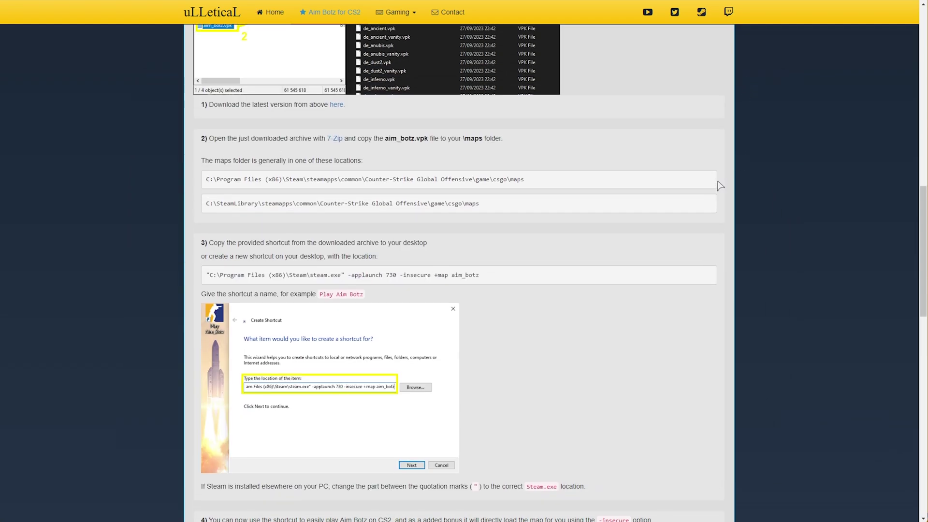
pyautogui.scroll(-7, 720, 192)
pyautogui.scroll(-2, 717, 198)
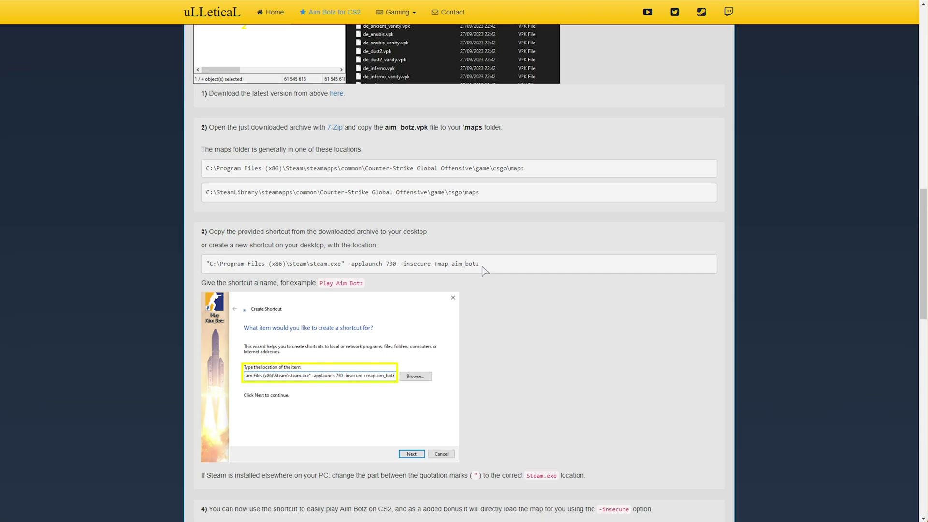
pyautogui.moveTo(482, 266); pyautogui.dragTo(218, 265)
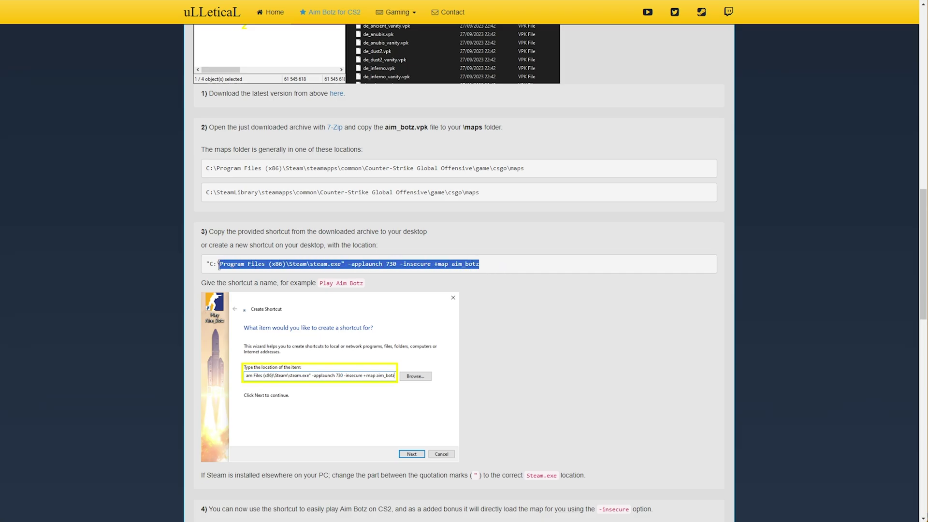
pyautogui.rightClick(325, 263)
pyautogui.click(363, 279)
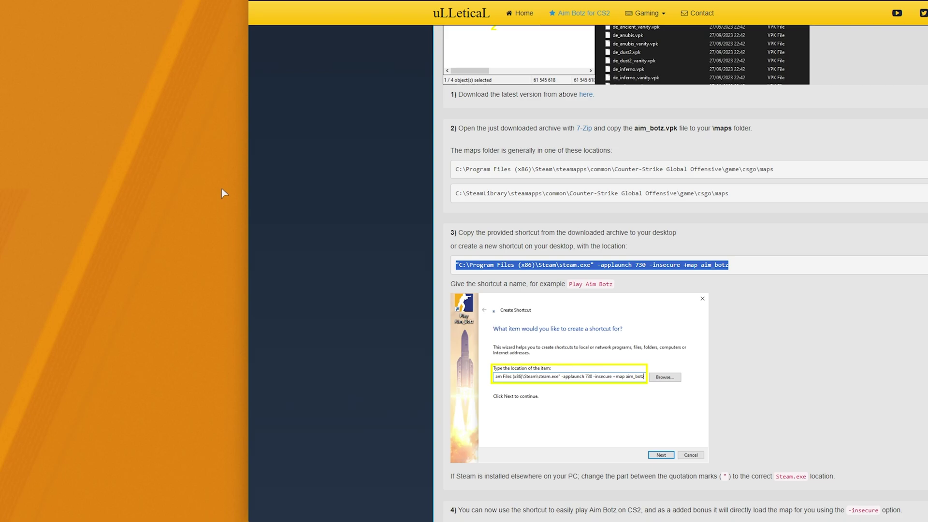
# Create a desktop shortcut with the copied location and name it Aim Botz
pyautogui.rightClick(222, 188)
pyautogui.moveTo(276, 321)
pyautogui.click(375, 337)
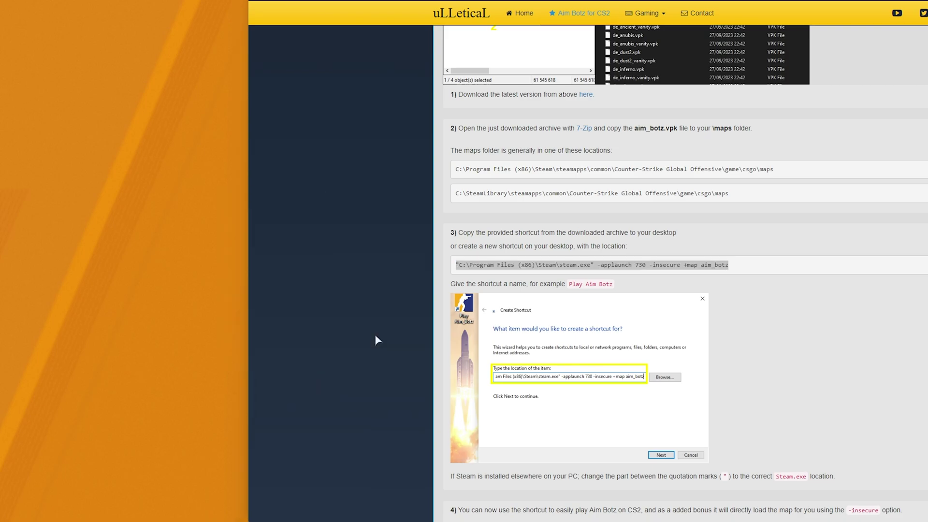
pyautogui.hotkey('ctrl', 'v')
pyautogui.click(550, 347)
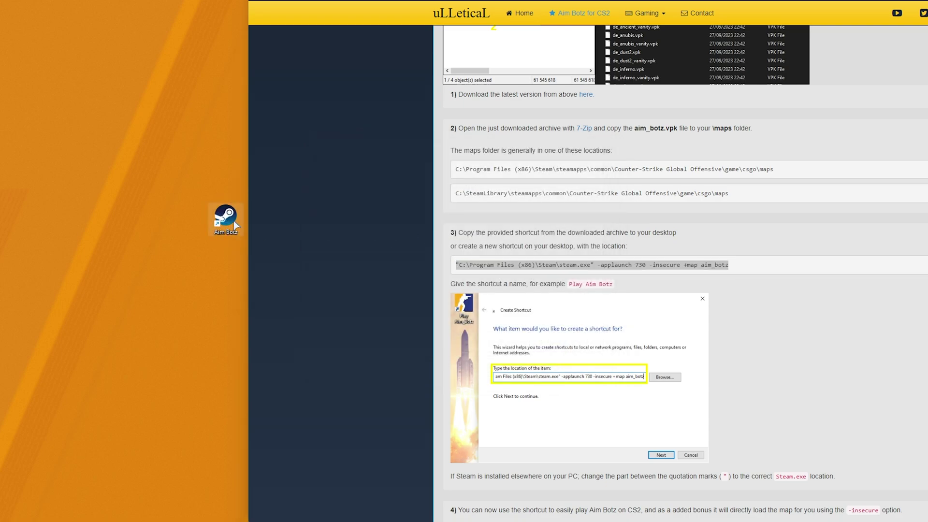
# Examine the shortcut command's -applaunch 730, -insecure and aim_botz parts and the note on adapting the Steam.exe path
pyautogui.click(614, 266)
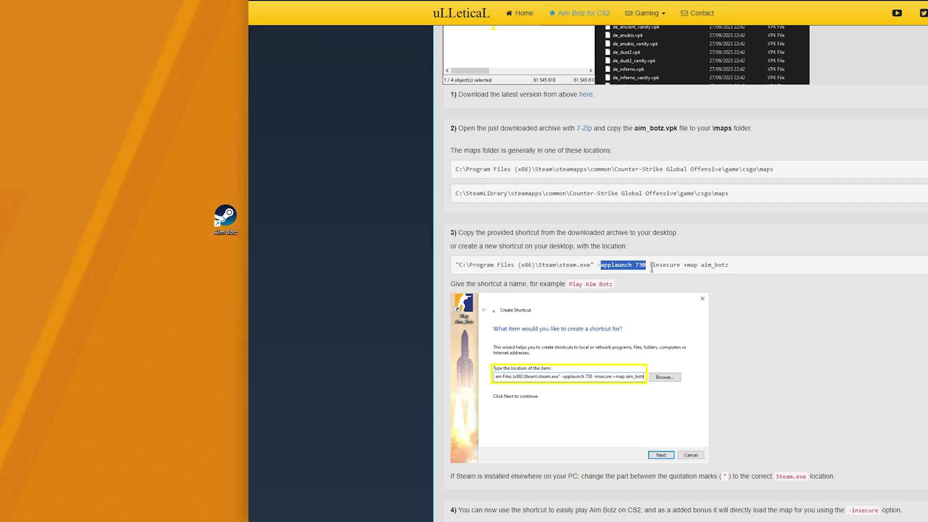
pyautogui.doubleClick(672, 265)
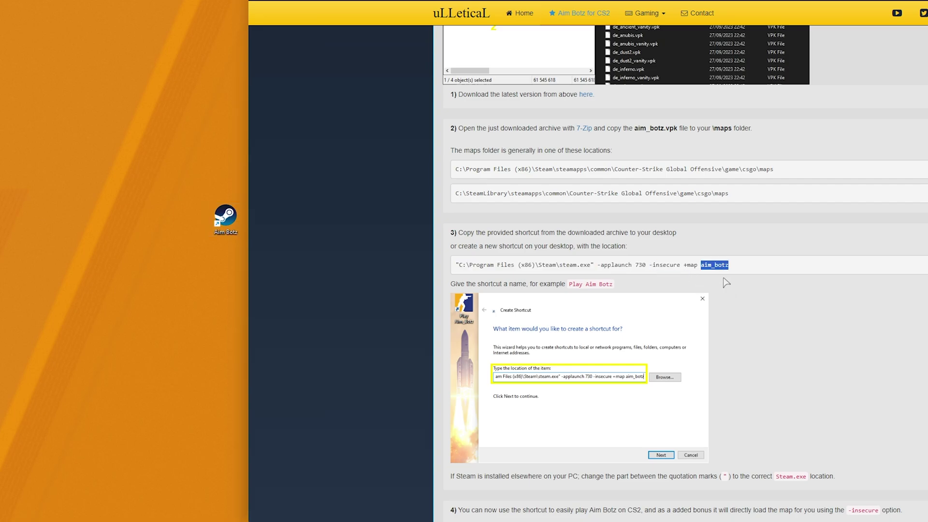
pyautogui.scroll(-7, 721, 319)
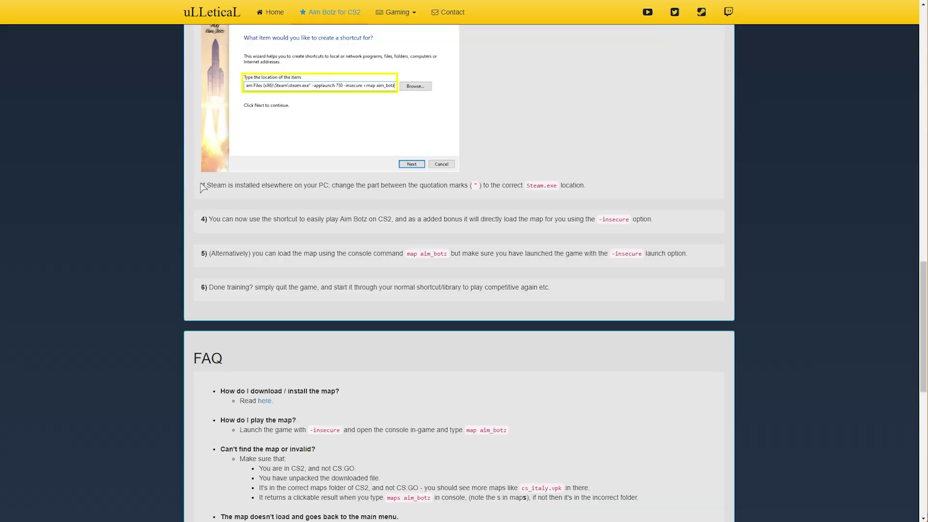
pyautogui.moveTo(201, 185); pyautogui.dragTo(481, 186)
pyautogui.scroll(3, 389, 200)
pyautogui.moveTo(209, 119); pyautogui.dragTo(341, 121)
# Launch the Aim Botz map from the desktop shortcut and shoot bots with the AK-47
pyautogui.doubleClick(530, 330)
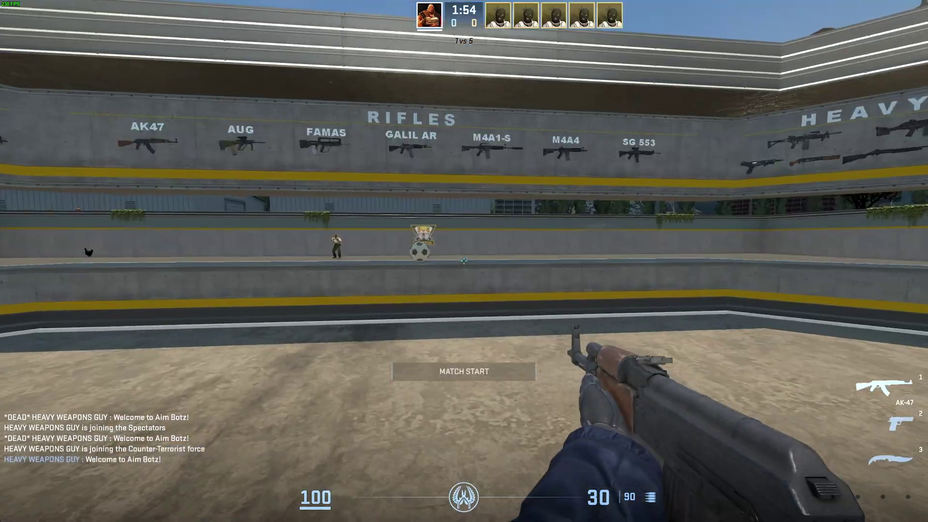
pyautogui.press('w')
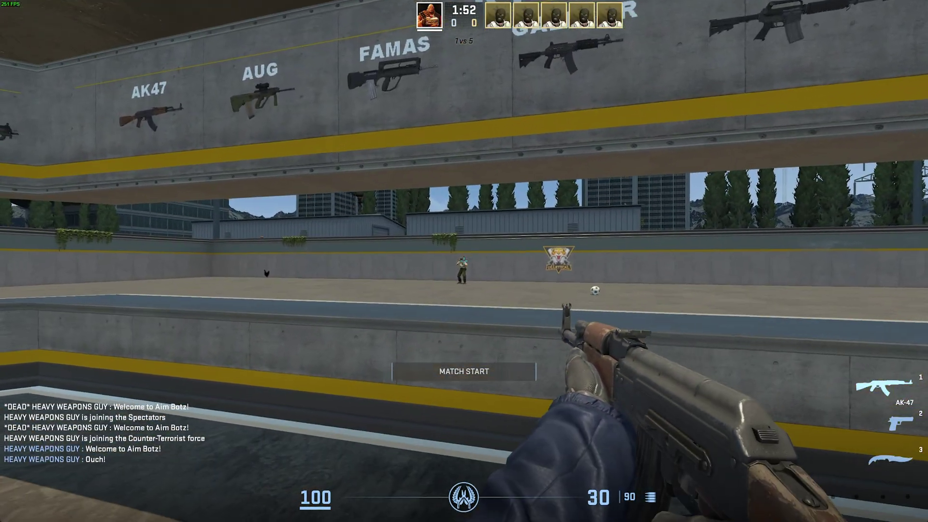
pyautogui.click(464, 261)
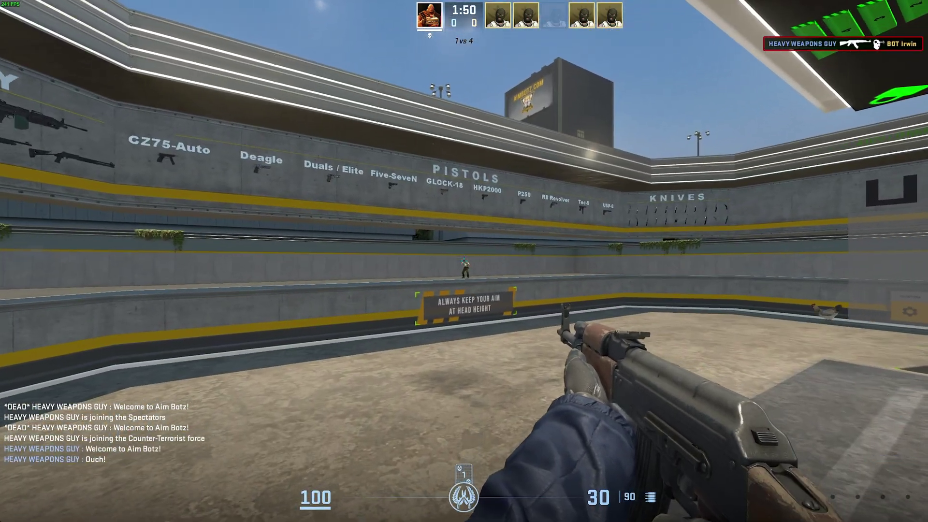
pyautogui.click(464, 261)
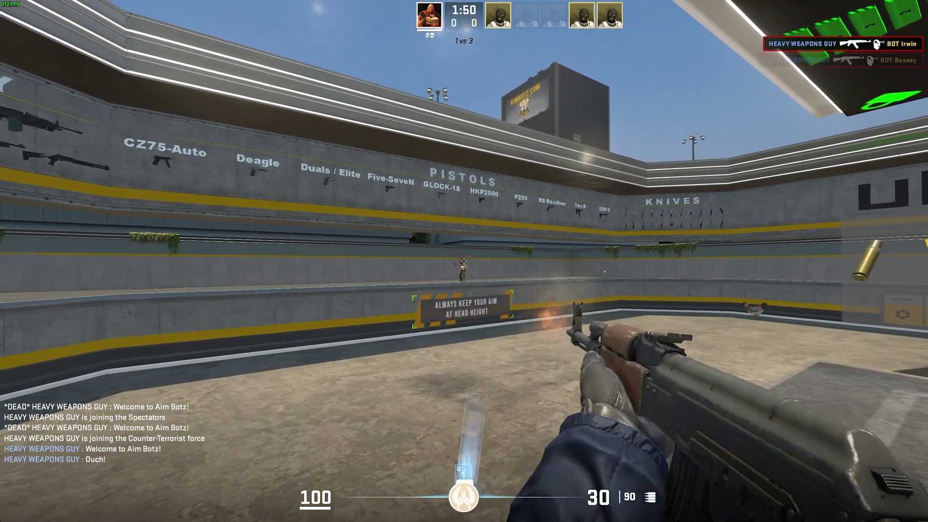